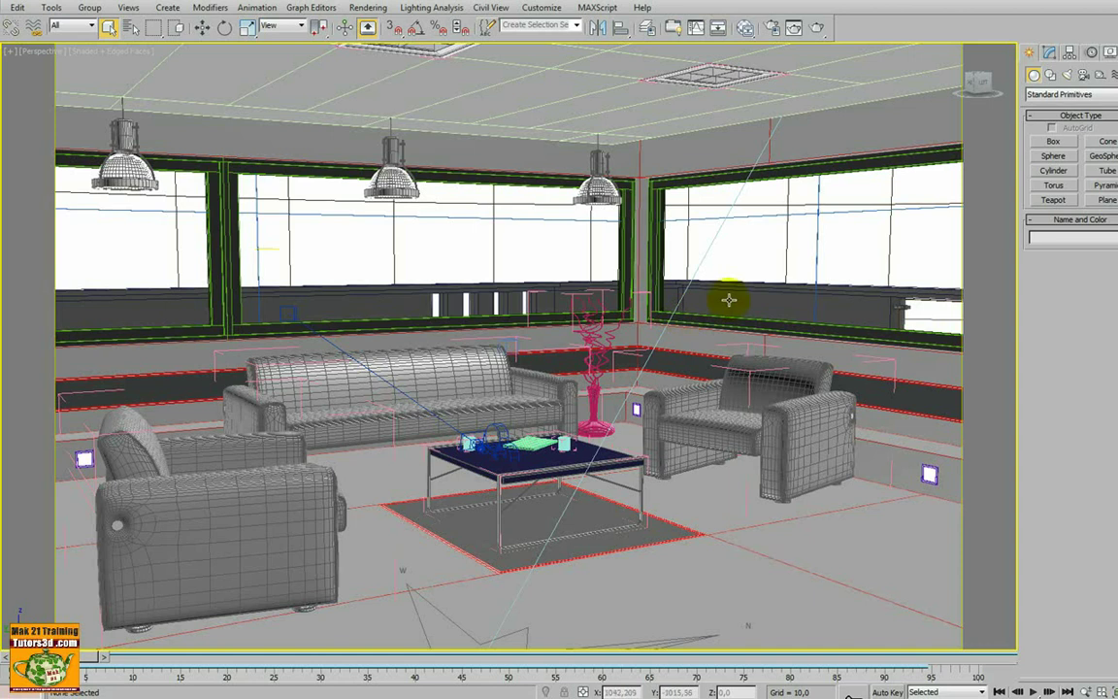
- Open mental ray Render Setup on the Render Elements tab and bring up the element type list
{"action": "left_click", "coordinate": [772, 31]}
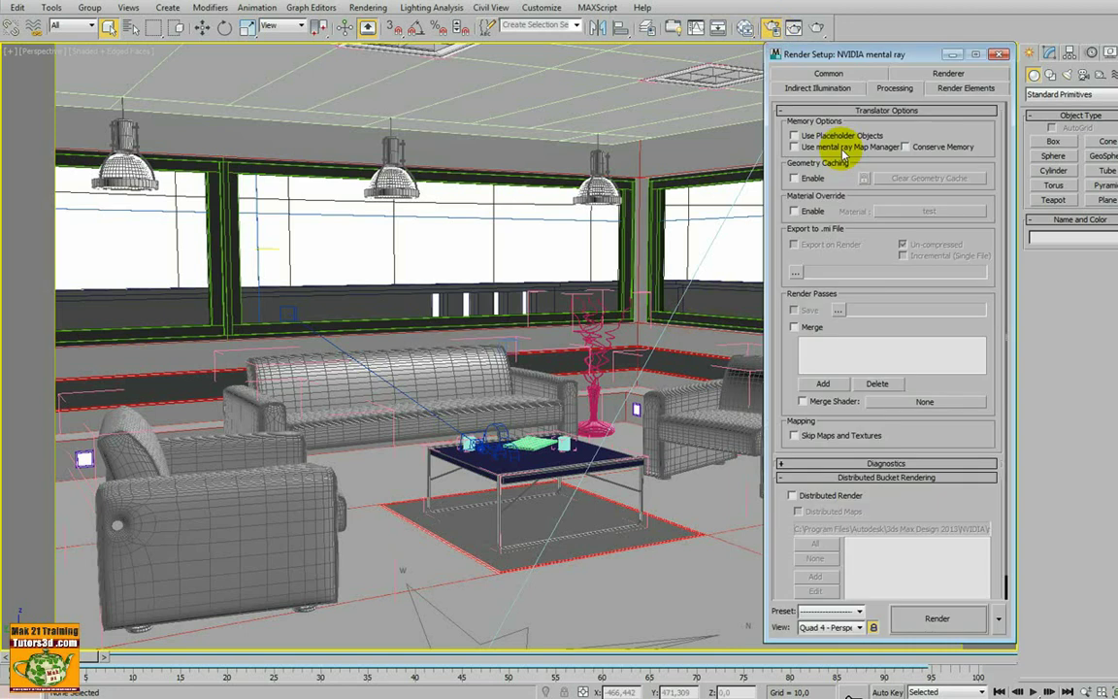
{"action": "left_click", "coordinate": [954, 89]}
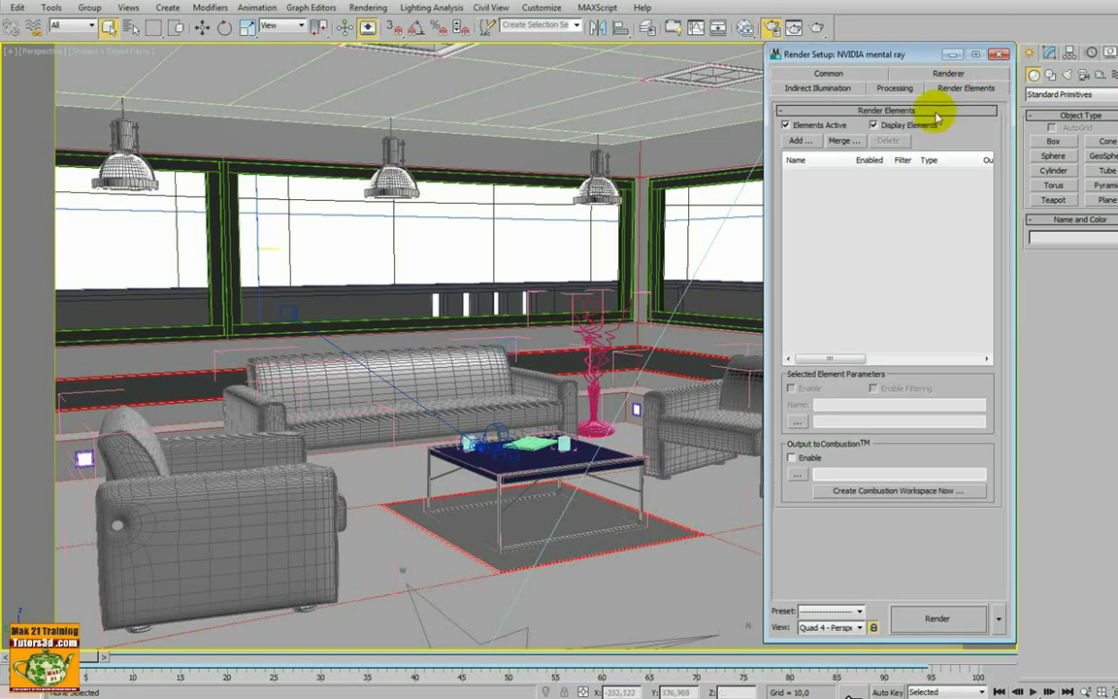
{"action": "left_click", "coordinate": [800, 141]}
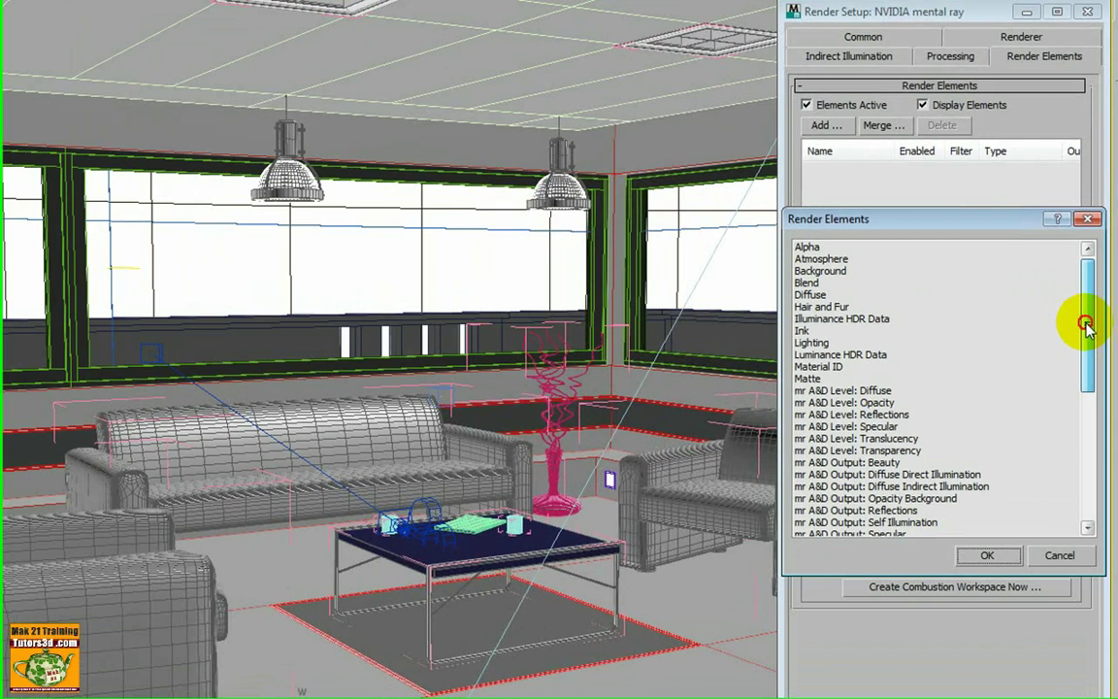
{"action": "left_click_drag", "start_coordinate": [1087, 328], "coordinate": [1087, 386]}
- Browse mr A&D element types like Level: Diffuse and Diffuse Indirect Illumination with AO, adding none
{"action": "left_click", "coordinate": [809, 273]}
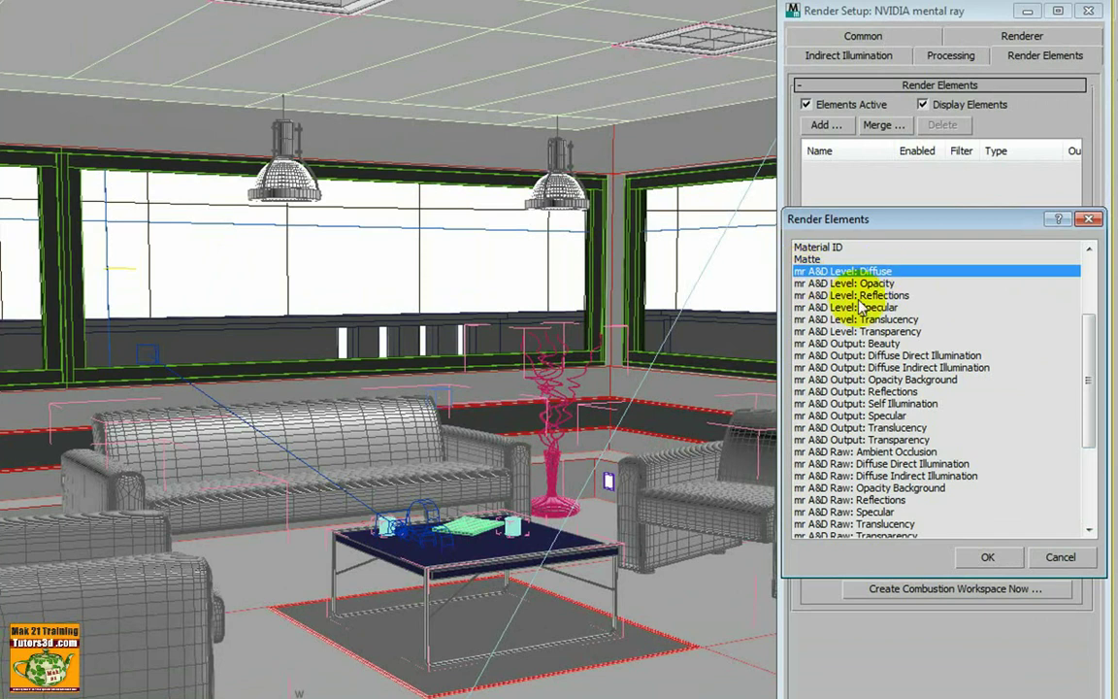
{"action": "mouse_move", "coordinate": [1091, 350]}
{"action": "left_mouse_down"}
{"action": "mouse_move", "coordinate": [1091, 369]}
{"action": "mouse_move", "coordinate": [1085, 359]}
{"action": "left_mouse_up"}
{"action": "scroll", "coordinate": [1029, 417], "scroll_direction": "down", "scroll_amount": 2}
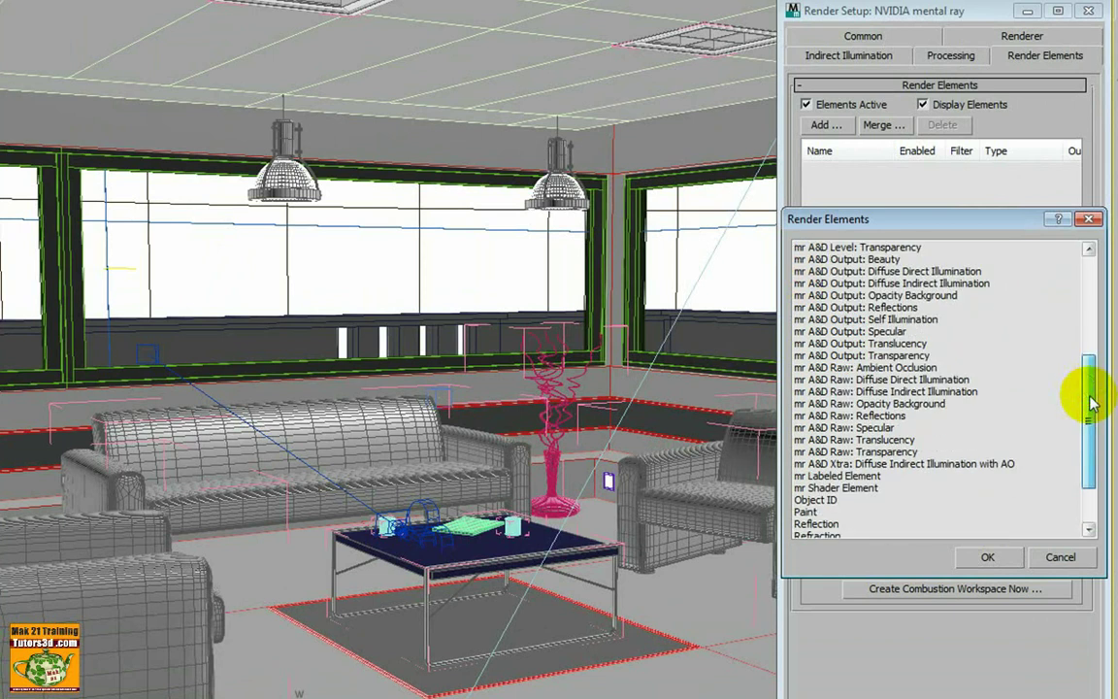
{"action": "left_click", "coordinate": [840, 464]}
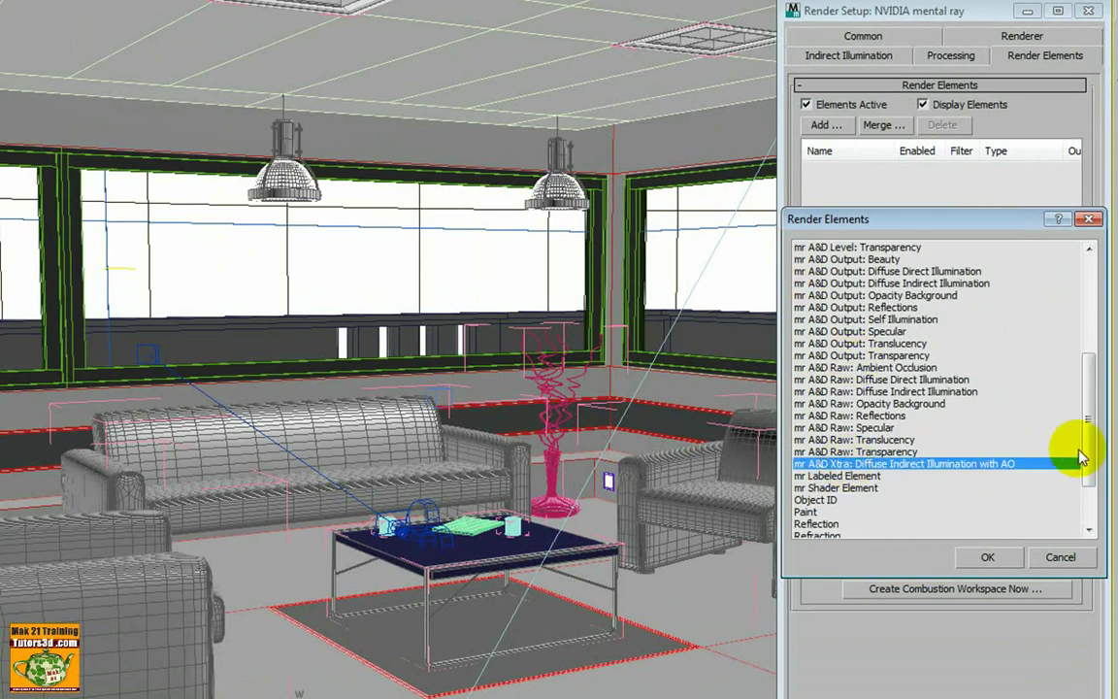
{"action": "left_click_drag", "start_coordinate": [1085, 456], "coordinate": [1078, 368]}
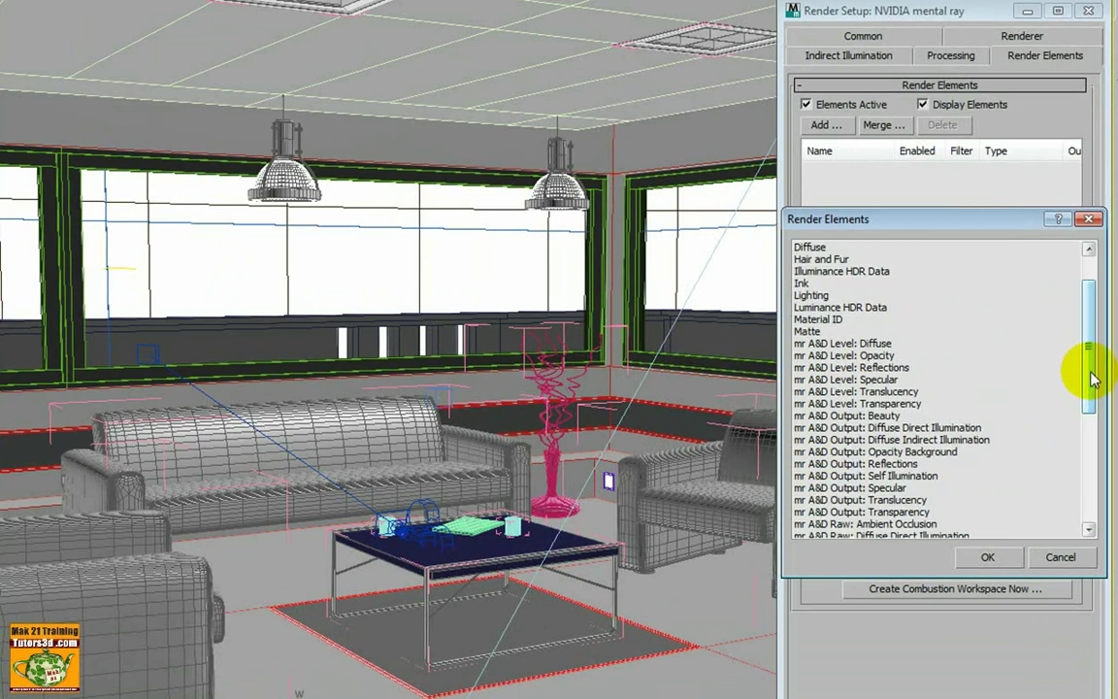
{"action": "left_click", "coordinate": [1089, 221]}
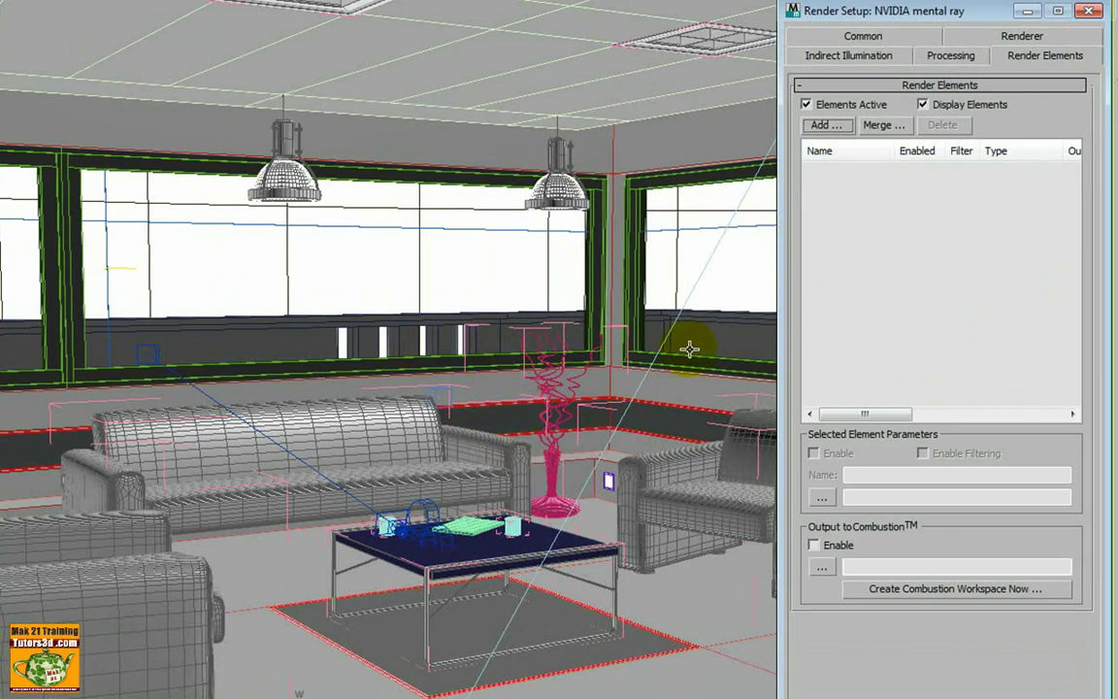
{"action": "left_click", "coordinate": [823, 125]}
{"action": "left_click_drag", "start_coordinate": [1080, 337], "coordinate": [1068, 386]}
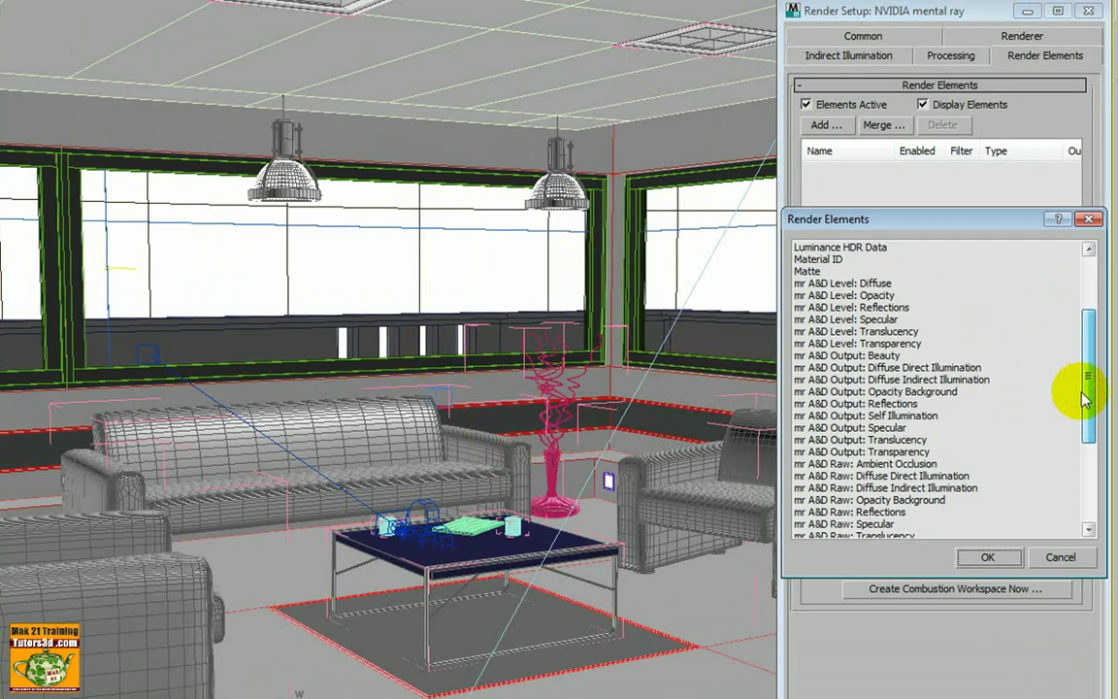
{"action": "left_click", "coordinate": [867, 295]}
{"action": "left_click", "coordinate": [837, 366]}
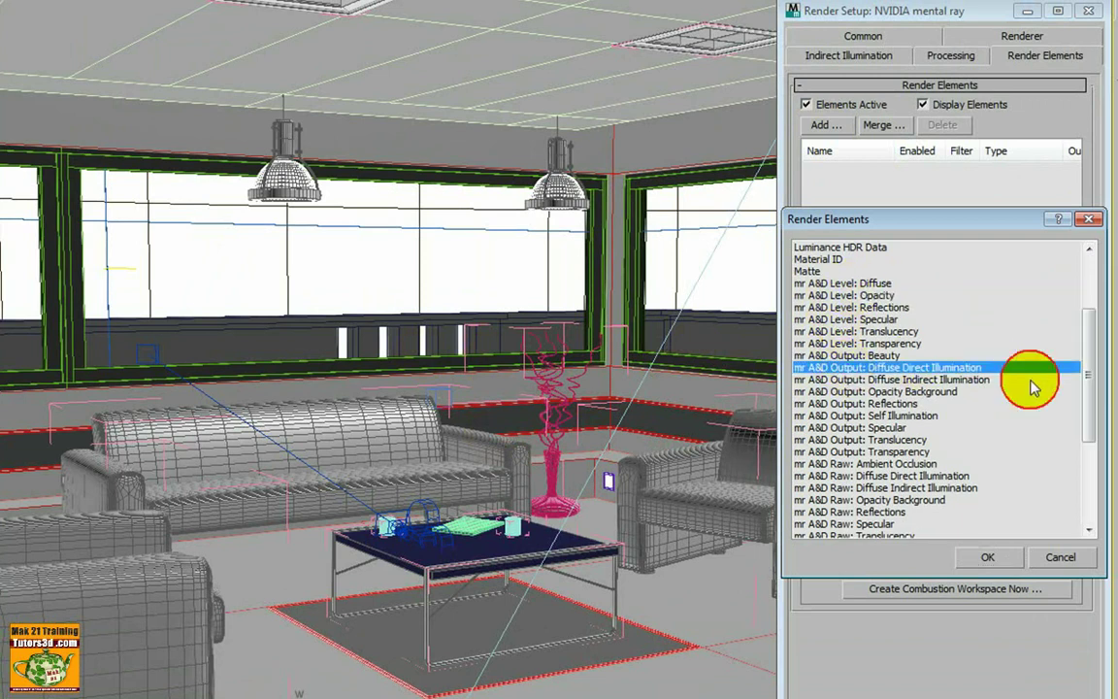
{"action": "left_click_drag", "start_coordinate": [1089, 367], "coordinate": [1091, 406]}
{"action": "left_click", "coordinate": [843, 379]}
{"action": "left_click", "coordinate": [840, 392]}
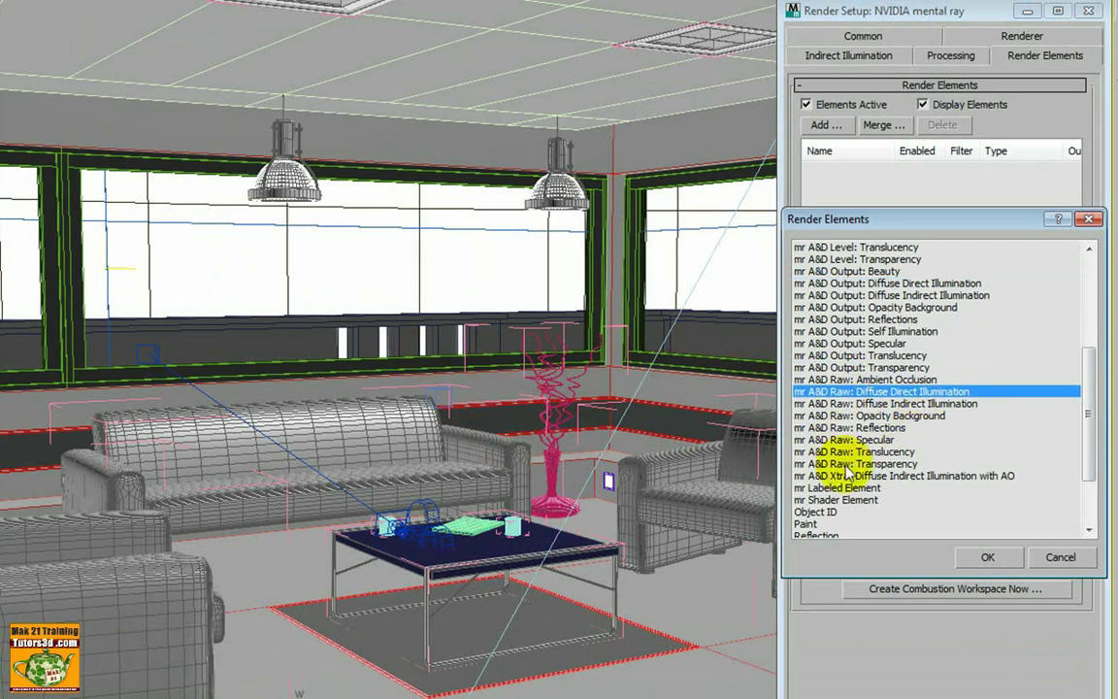
{"action": "left_click", "coordinate": [1091, 223]}
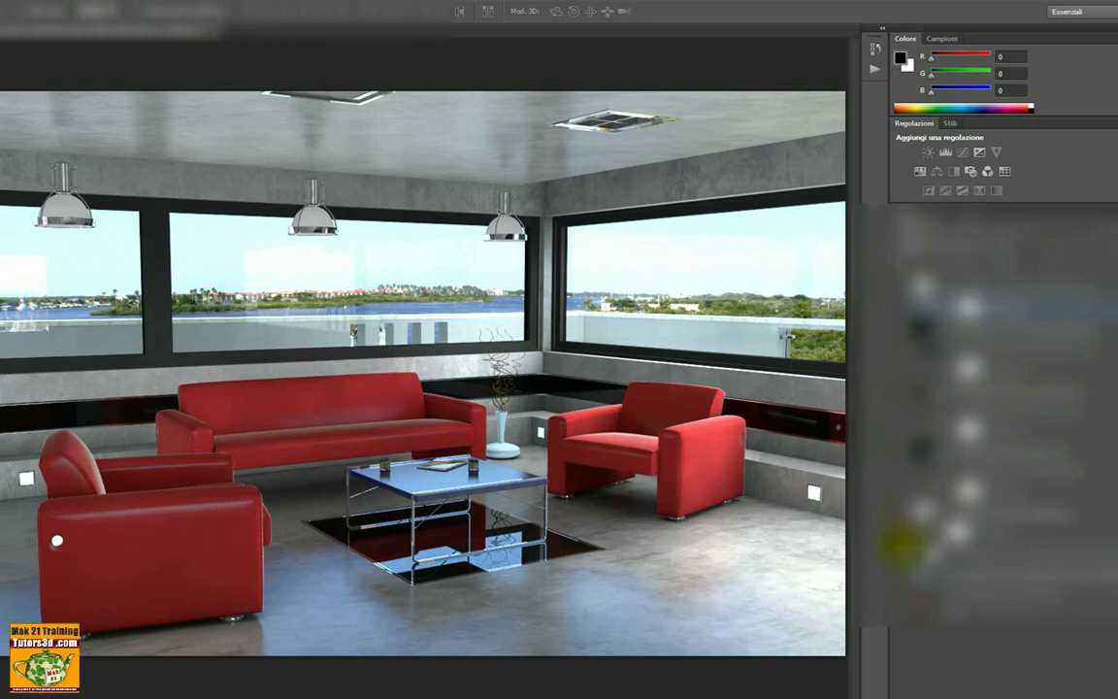
{"action": "left_click_drag", "start_coordinate": [902, 287], "coordinate": [975, 621]}
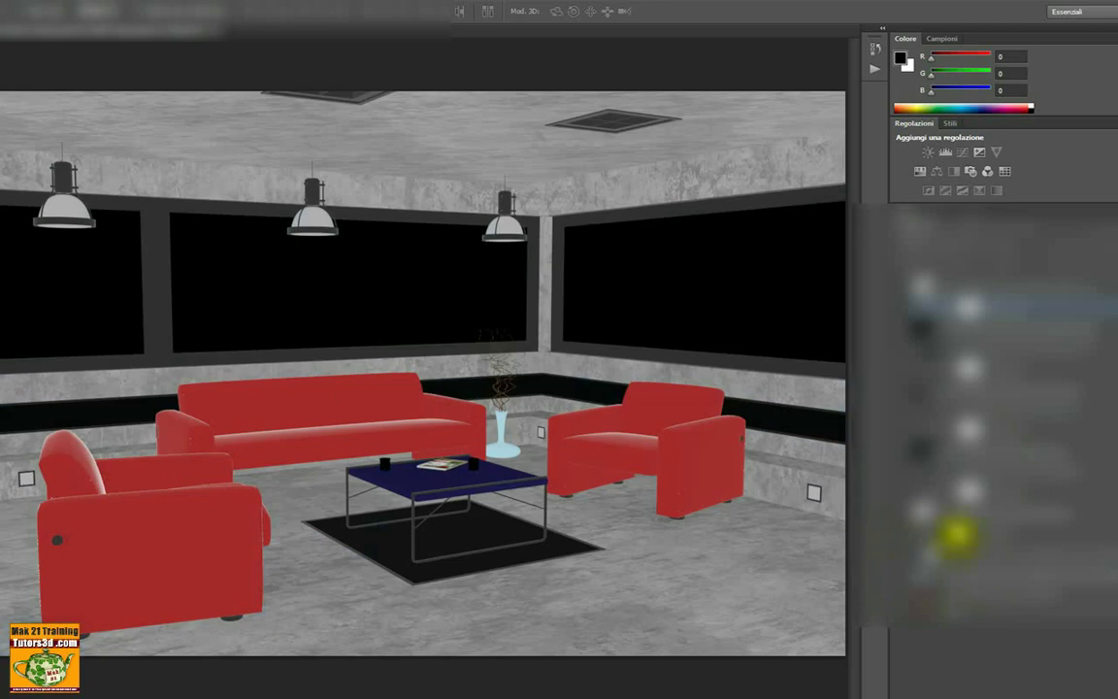
{"action": "left_click", "coordinate": [928, 526]}
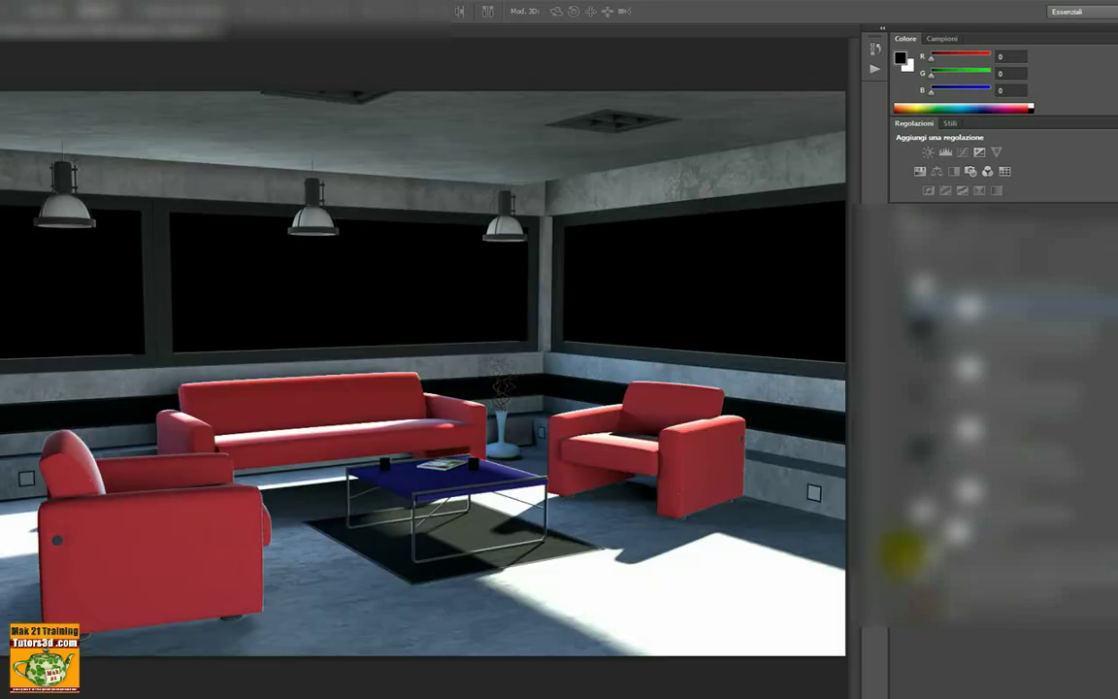
{"action": "left_click", "coordinate": [902, 527]}
{"action": "left_click", "coordinate": [904, 527]}
{"action": "left_click", "coordinate": [918, 462]}
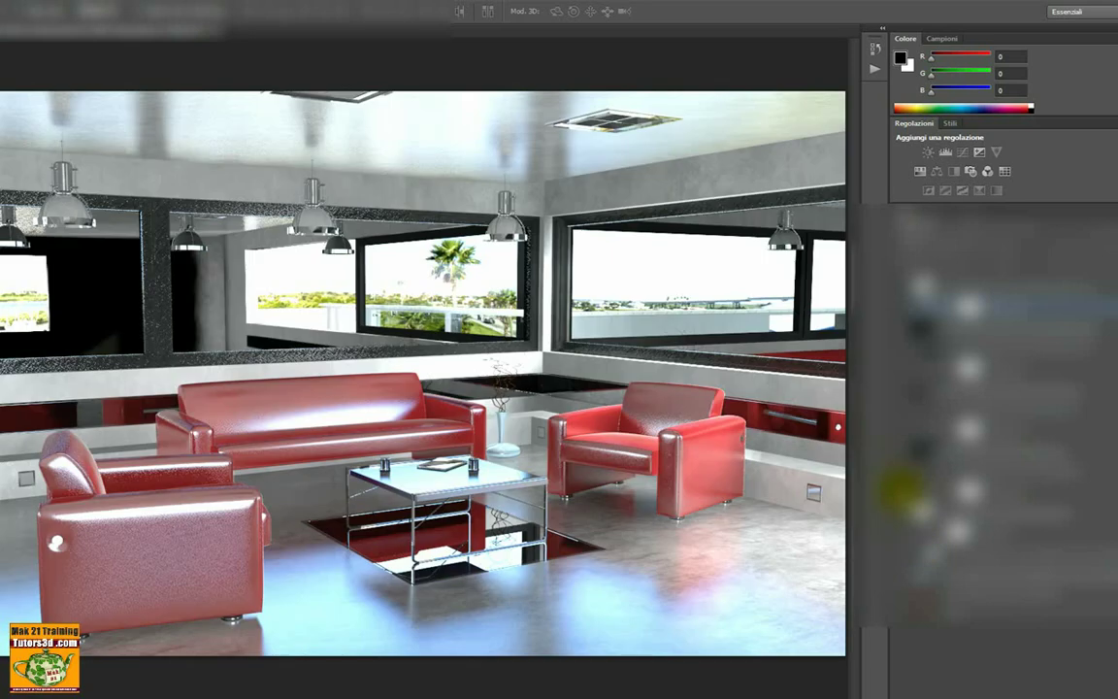
{"action": "left_click", "coordinate": [905, 462]}
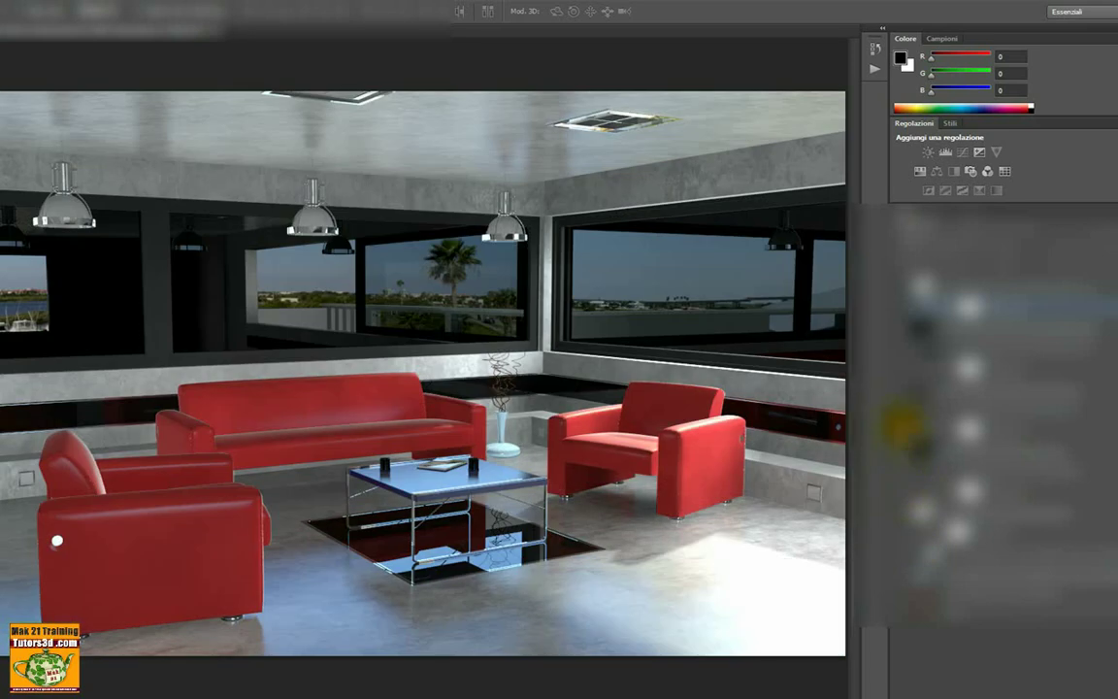
{"action": "left_click", "coordinate": [900, 373]}
{"action": "left_click", "coordinate": [900, 311]}
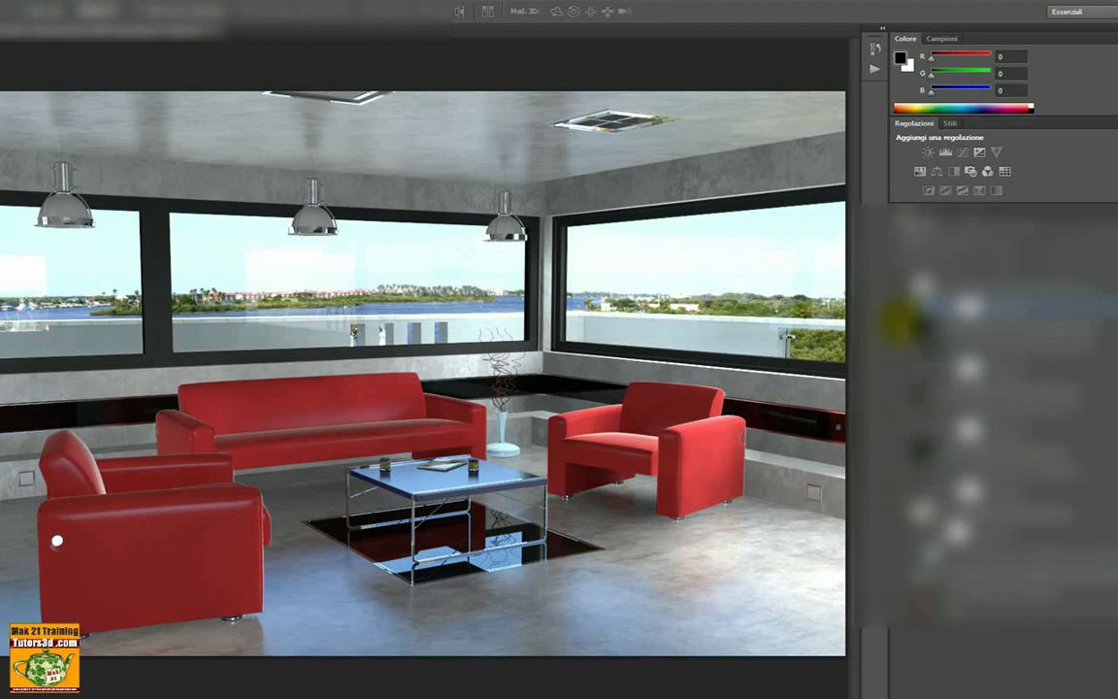
{"action": "left_click", "coordinate": [908, 289]}
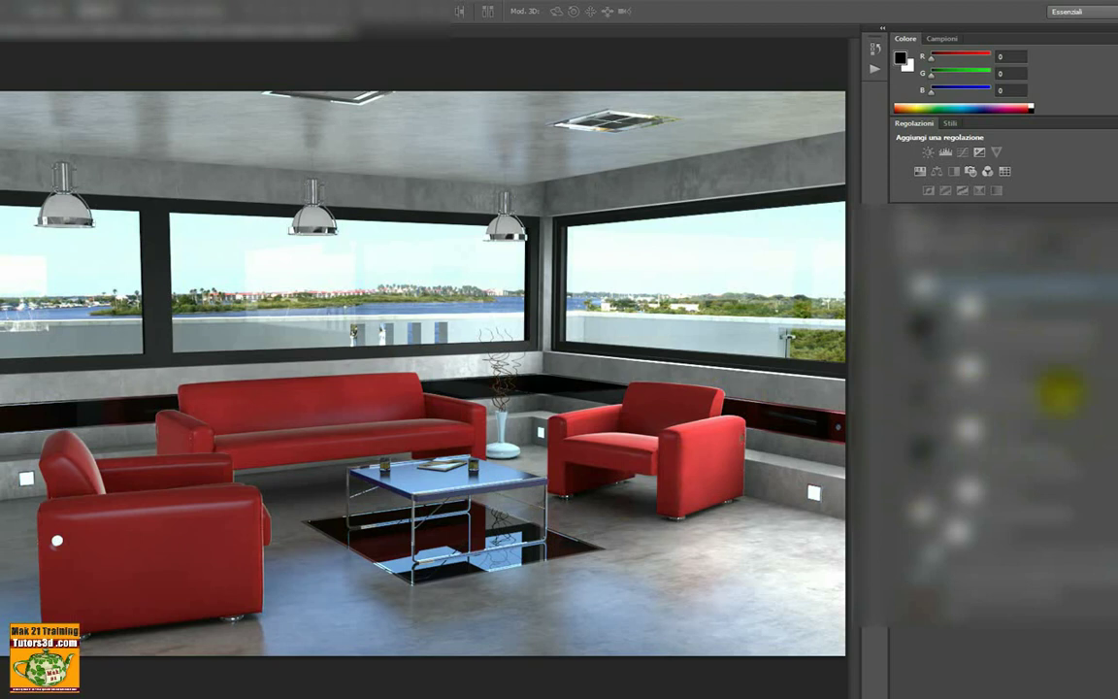
- Select the window reflection layer lower in the Layers panel stack
{"action": "left_click", "coordinate": [1059, 388]}
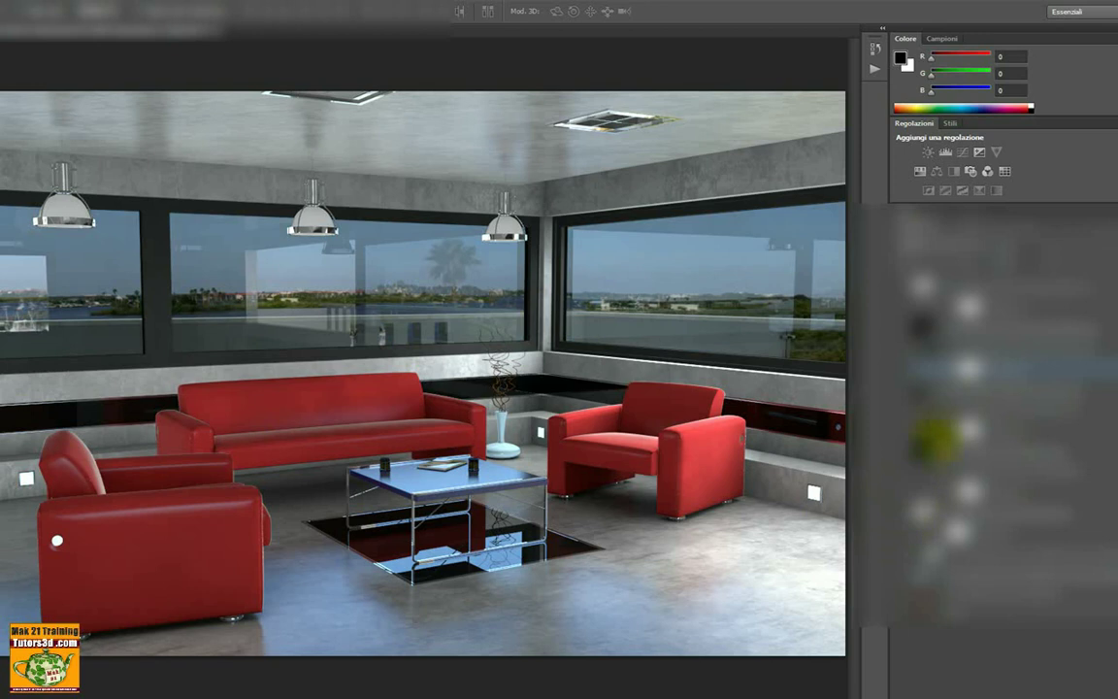
{"action": "left_click", "coordinate": [935, 431]}
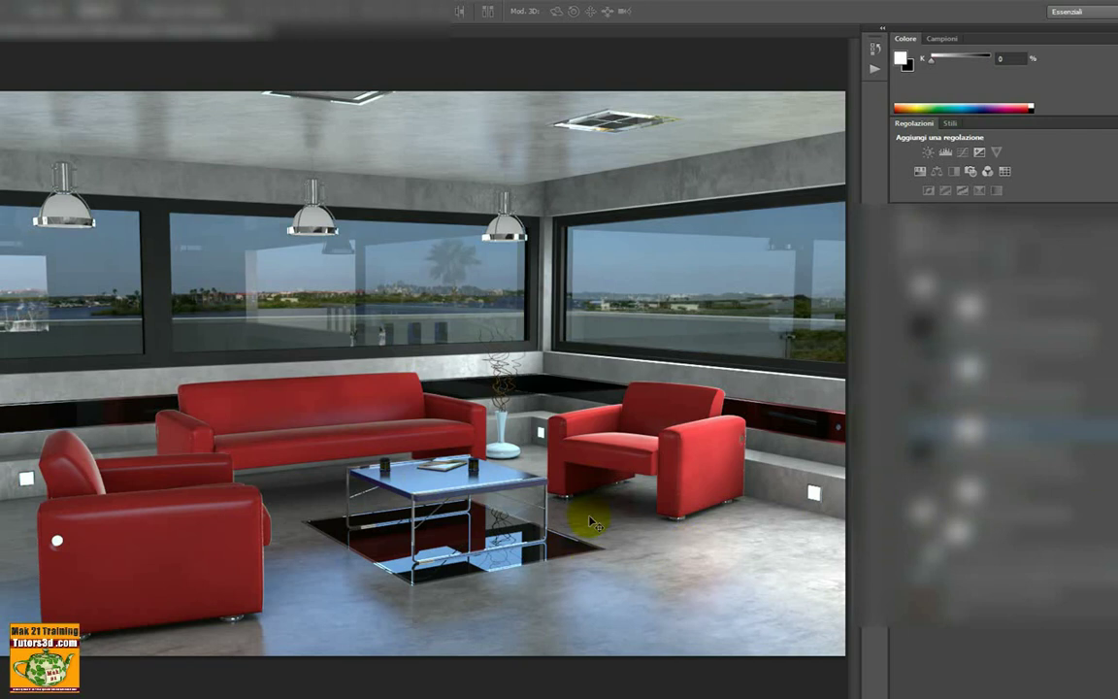
{"action": "left_click", "coordinate": [619, 461]}
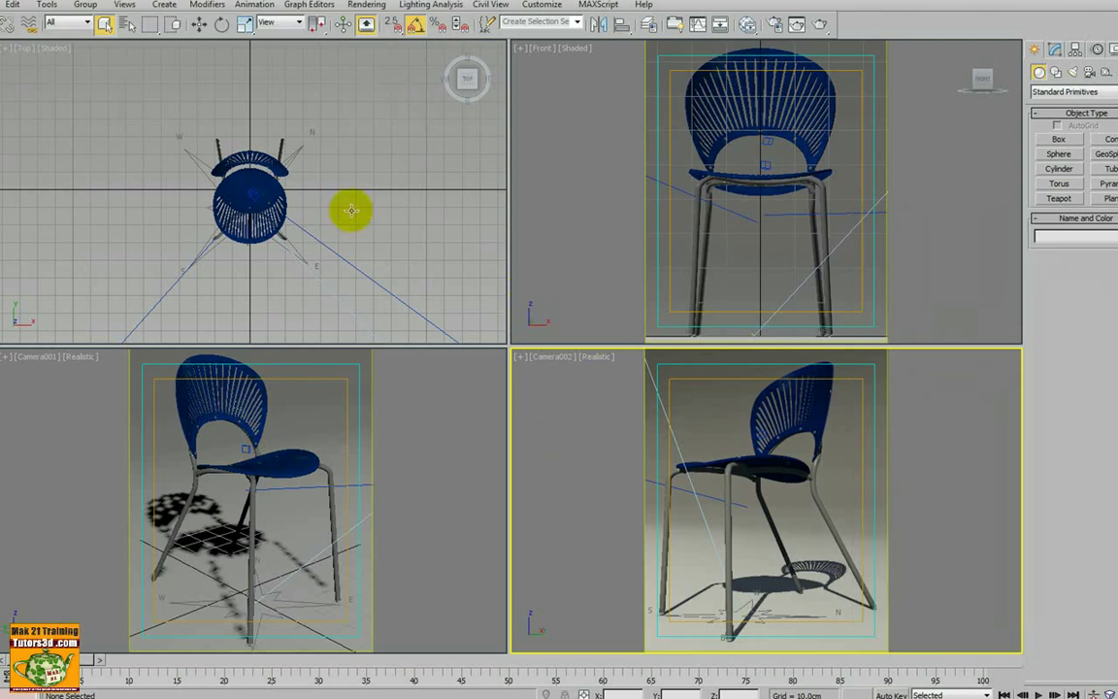
- Activate the Camera001 viewport of the blue chair and maximize it with Alt+W
{"action": "left_click", "coordinate": [402, 408]}
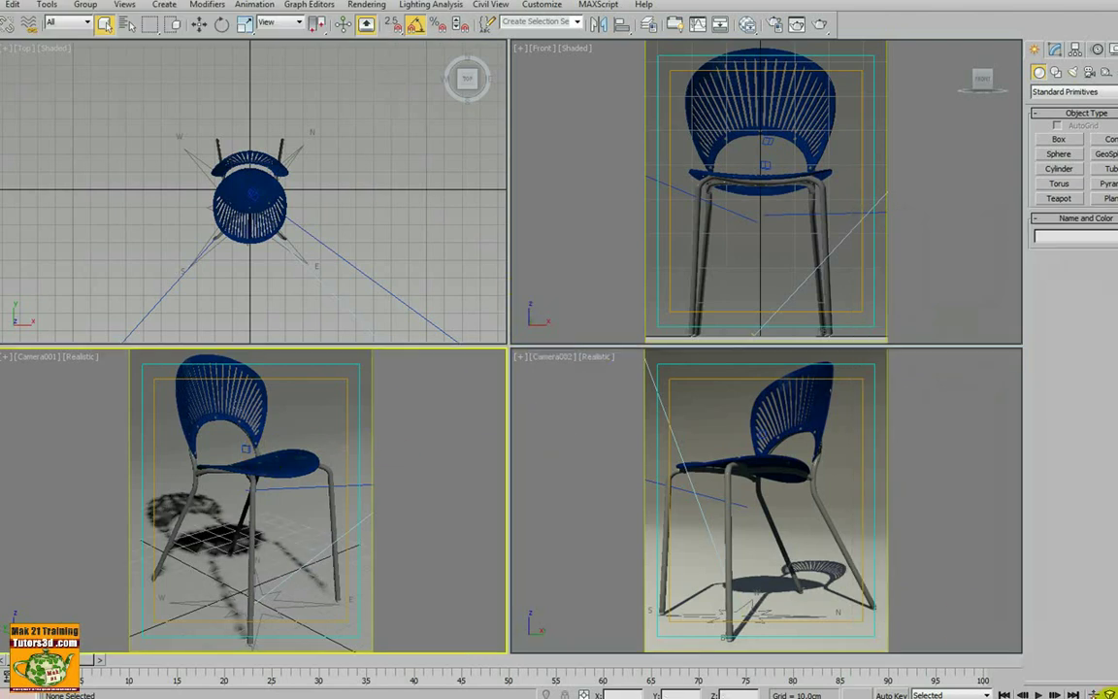
{"action": "key", "text": "alt+w"}
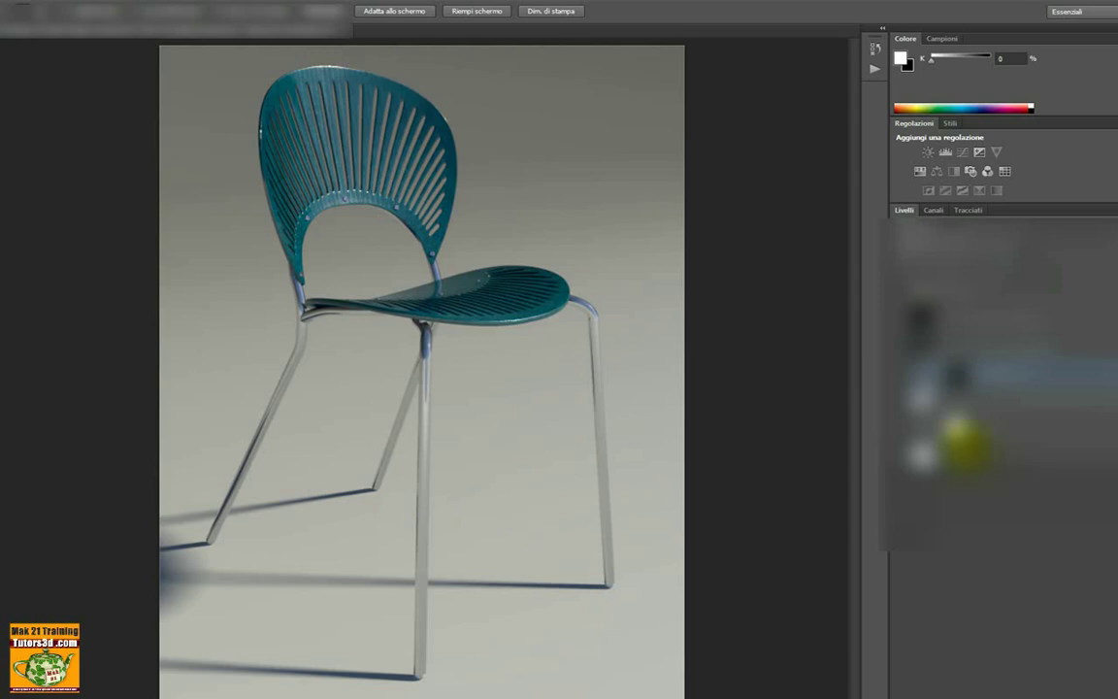
{"action": "left_click", "coordinate": [893, 381]}
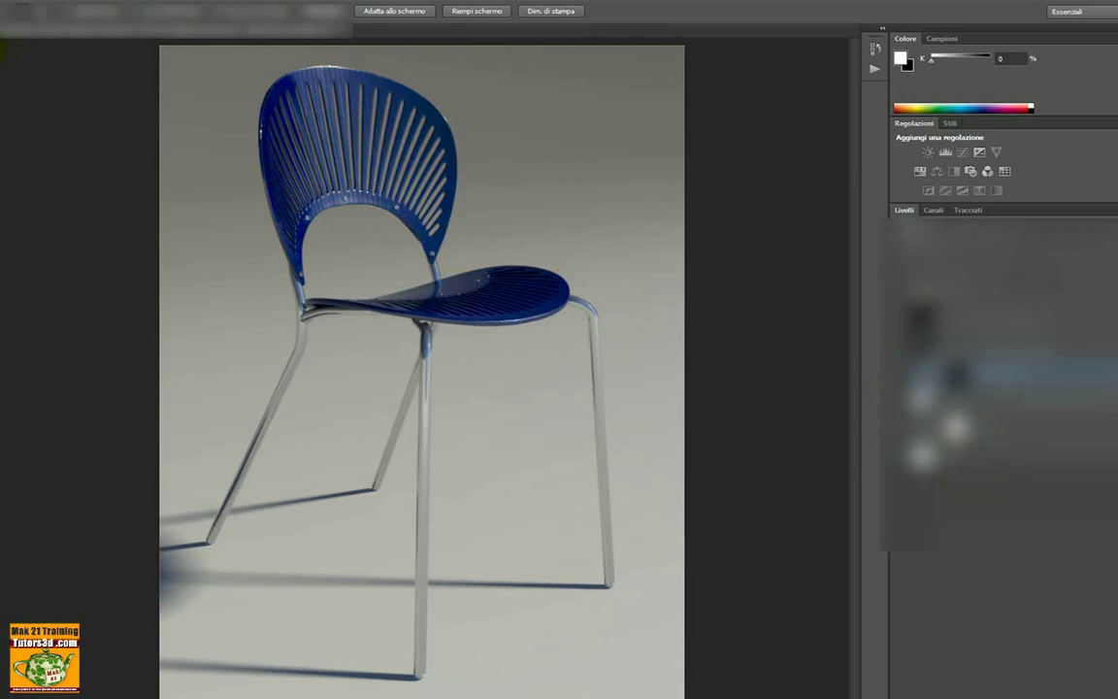
{"action": "key", "text": "v"}
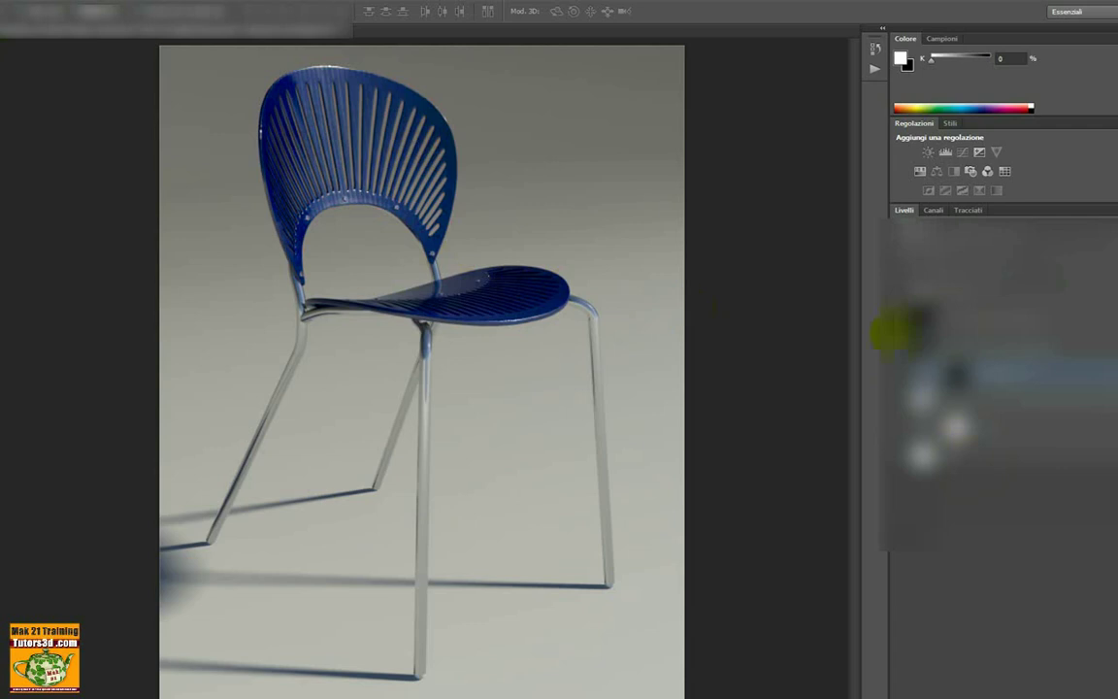
{"action": "left_click", "coordinate": [946, 320]}
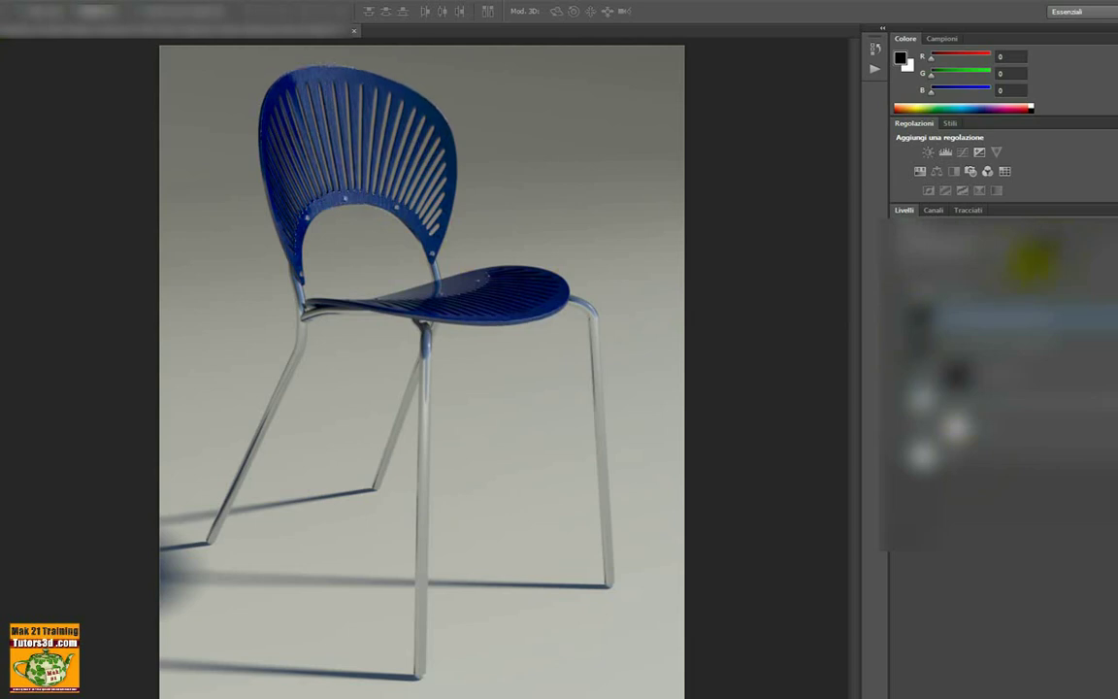
- Move the chosen layer up the stack and toggle layers so the chair shell shows teal
{"action": "key", "text": "ctrl+j"}
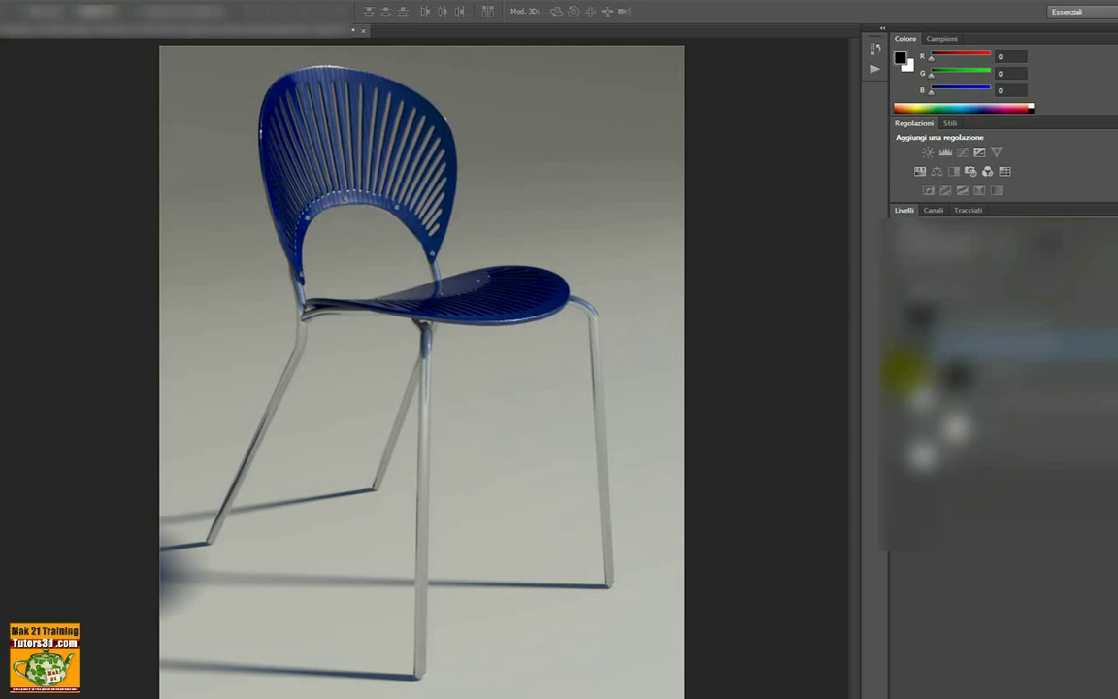
{"action": "left_click", "coordinate": [897, 373]}
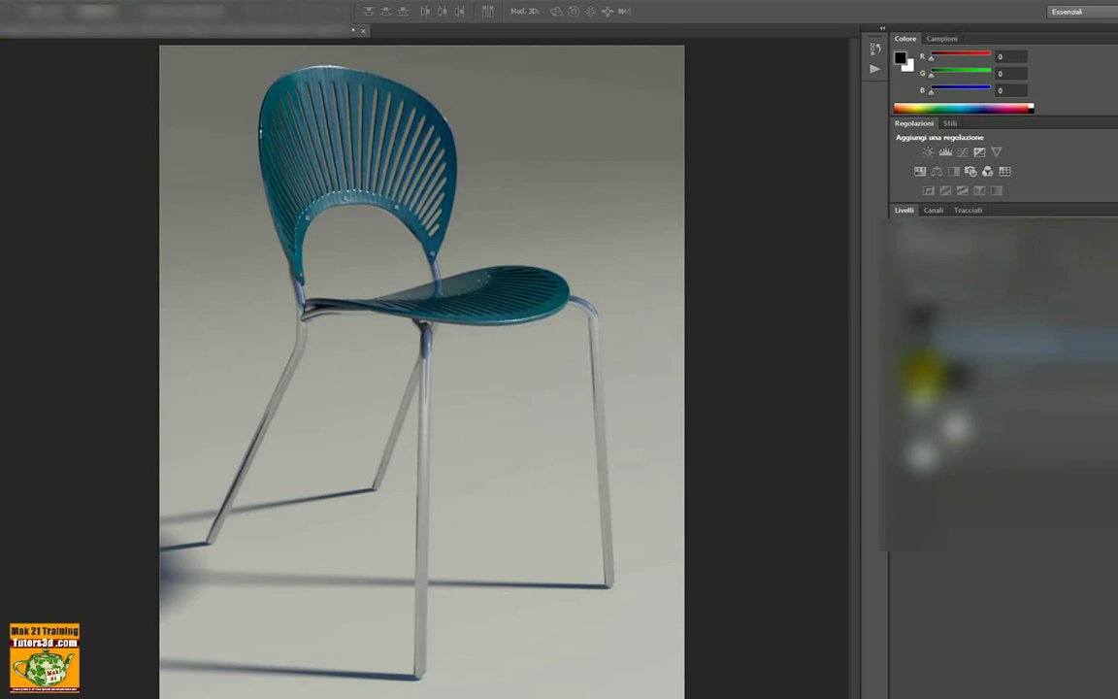
{"action": "left_click", "coordinate": [927, 373]}
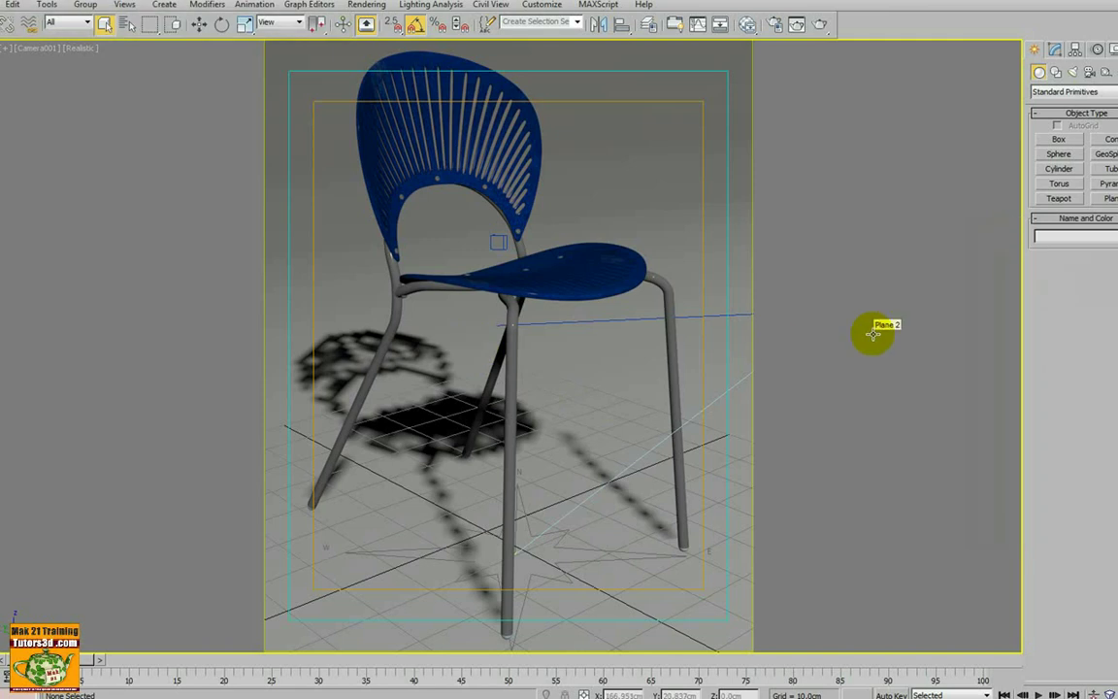
- Open mental ray Render Setup and scroll through the Processing tab rollouts
{"action": "left_click", "coordinate": [775, 26]}
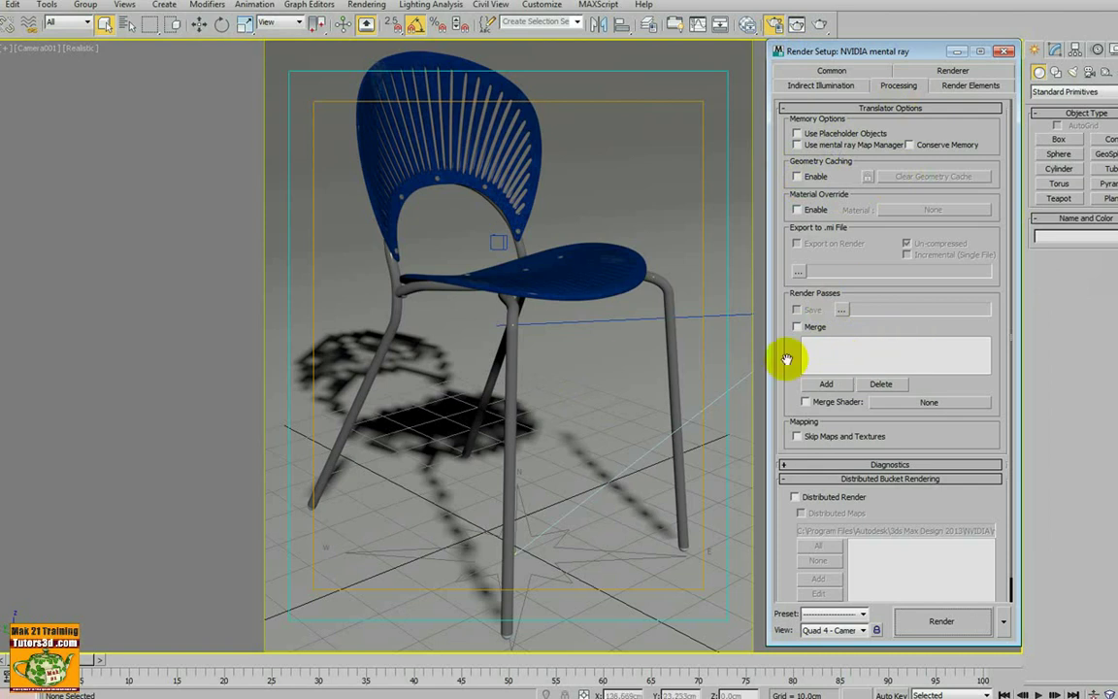
{"action": "scroll", "coordinate": [787, 349], "scroll_direction": "down", "scroll_amount": 1}
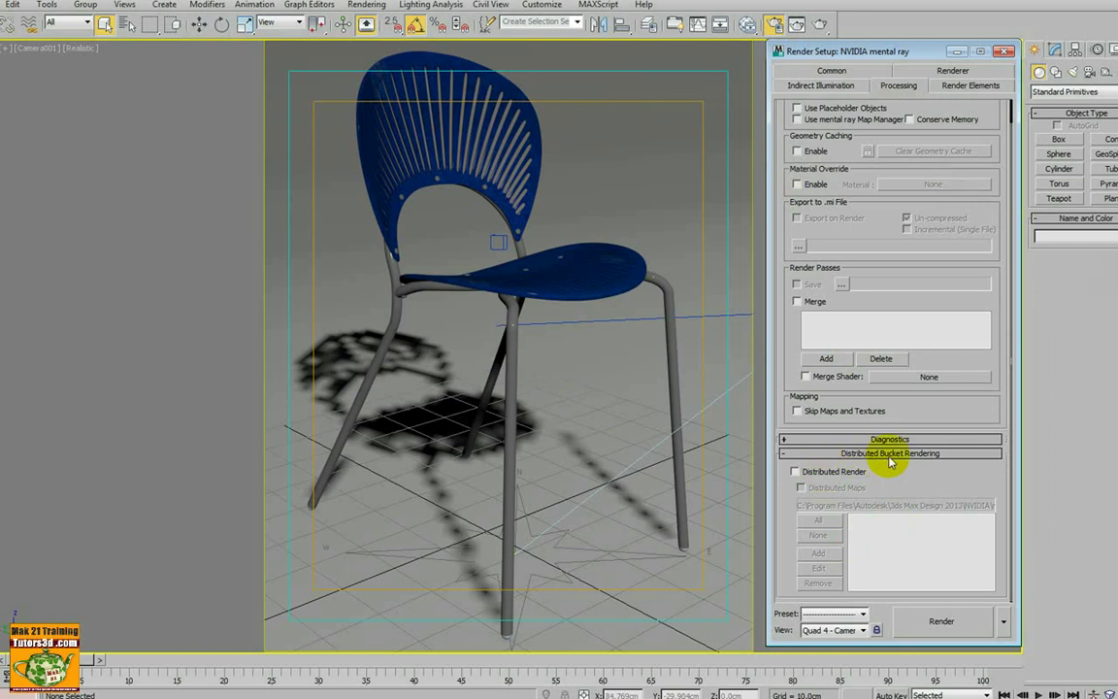
{"action": "scroll", "coordinate": [788, 310], "scroll_direction": "up", "scroll_amount": 1}
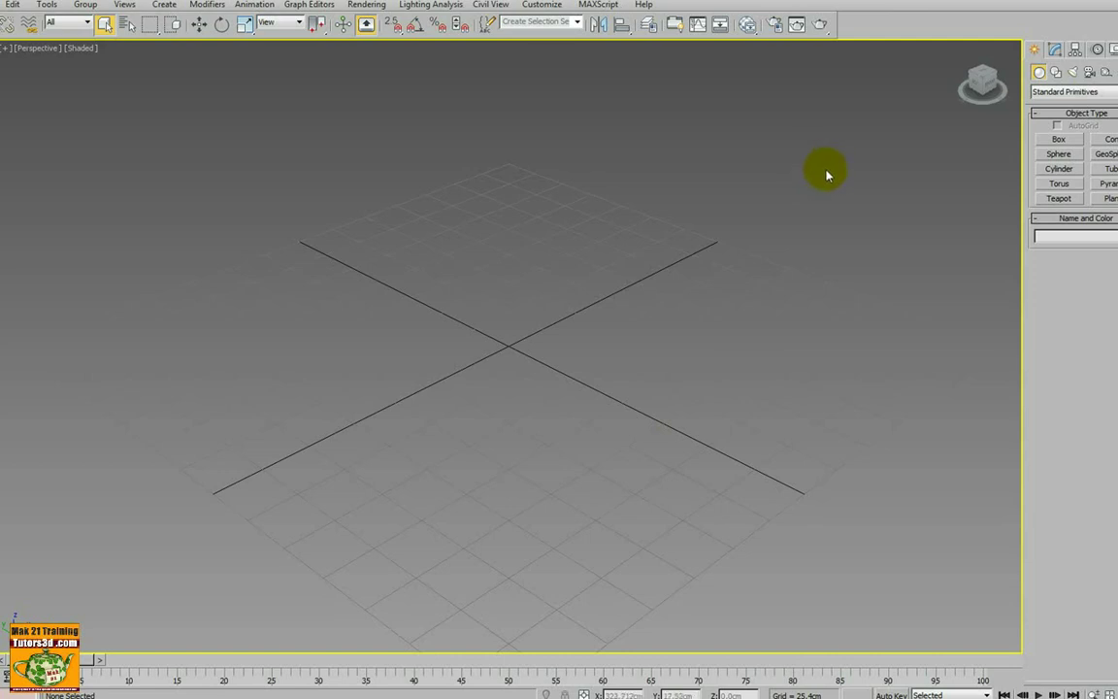
- Render the living-room Perspective view and move the Rendered Frame Window aside
{"action": "left_click", "coordinate": [775, 27]}
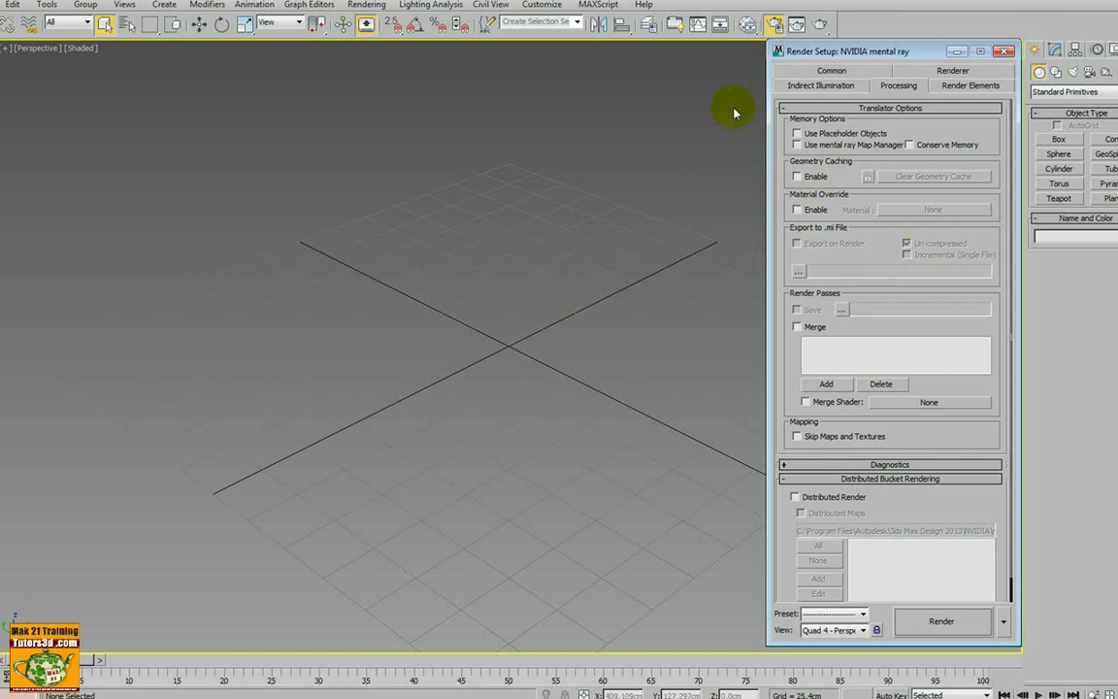
{"action": "left_click", "coordinate": [1005, 54]}
{"action": "left_click", "coordinate": [795, 27]}
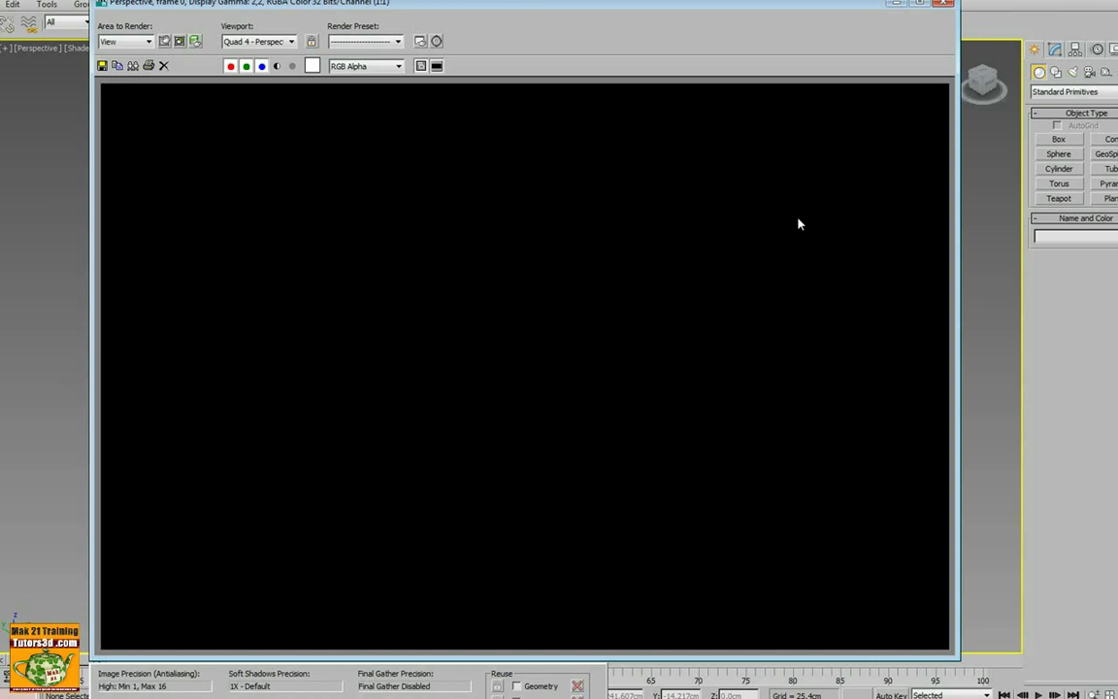
{"action": "left_click_drag", "start_coordinate": [648, 6], "coordinate": [568, 41]}
{"action": "left_click", "coordinate": [822, 23]}
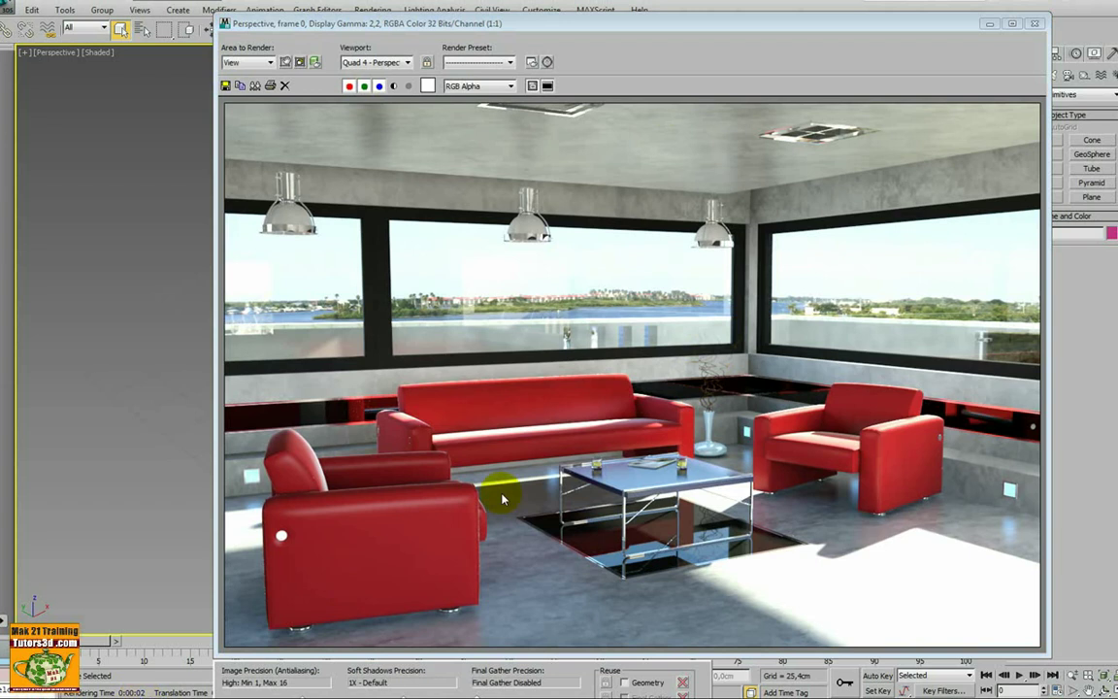
{"action": "left_click_drag", "start_coordinate": [724, 23], "coordinate": [528, 24]}
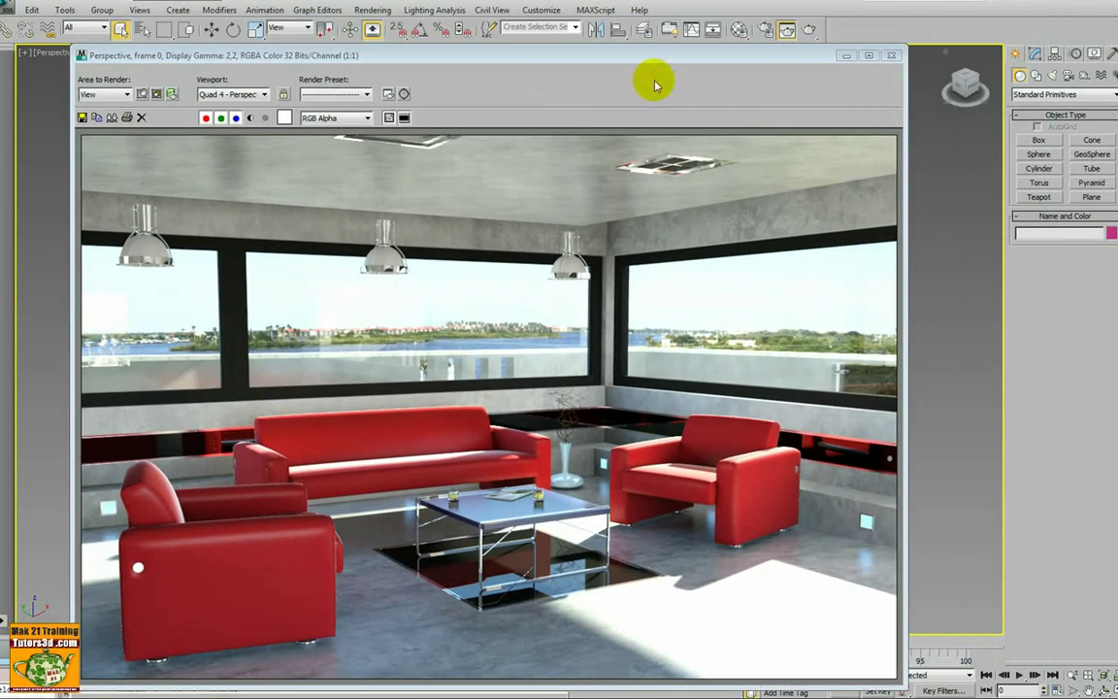
- Load the last living-room render into RAM Player channel A, then re-render the Perspective view
{"action": "left_click_drag", "start_coordinate": [637, 56], "coordinate": [707, 32]}
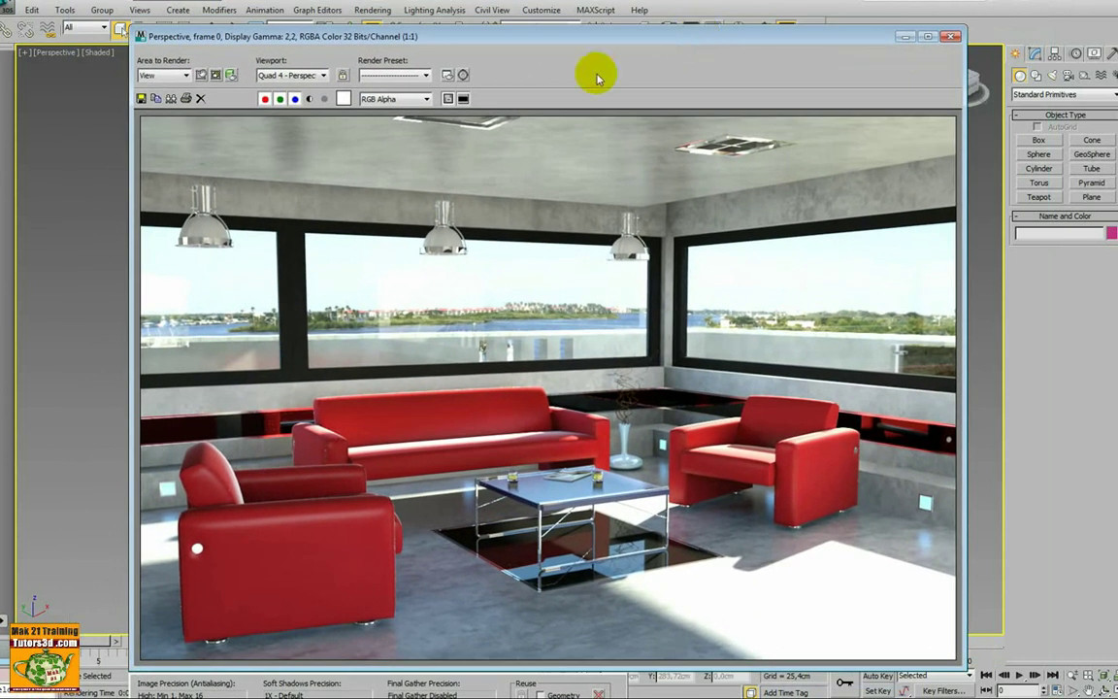
{"action": "left_click", "coordinate": [373, 9]}
{"action": "left_click", "coordinate": [383, 374]}
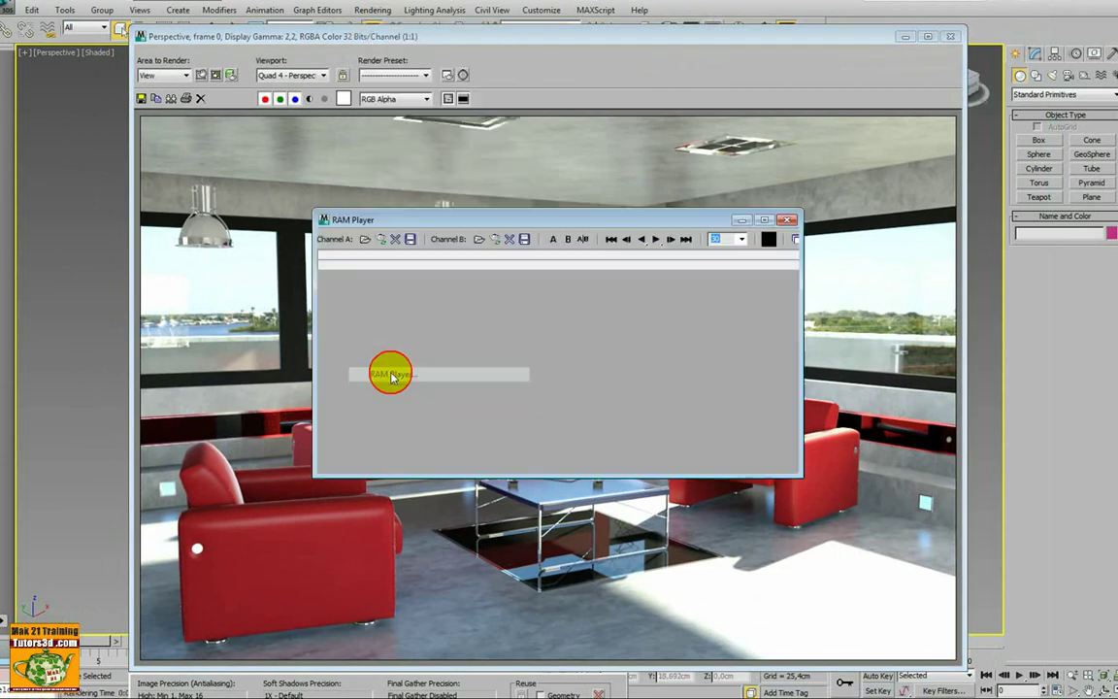
{"action": "left_click", "coordinate": [384, 243]}
{"action": "left_click", "coordinate": [570, 408]}
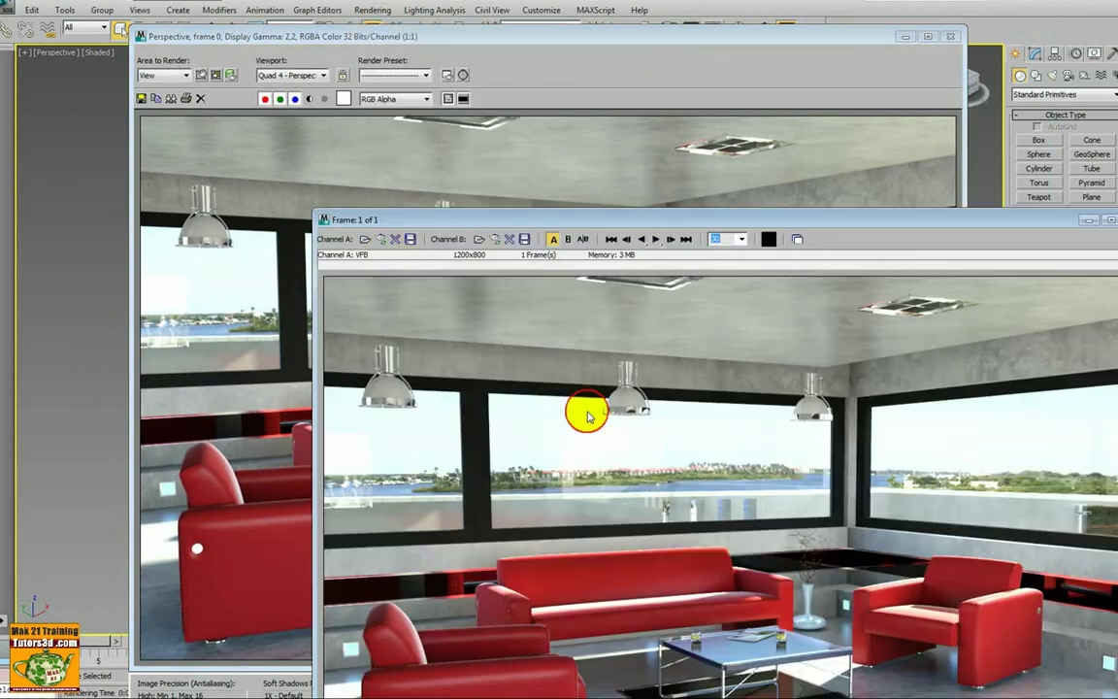
{"action": "left_click_drag", "start_coordinate": [640, 198], "coordinate": [491, 56]}
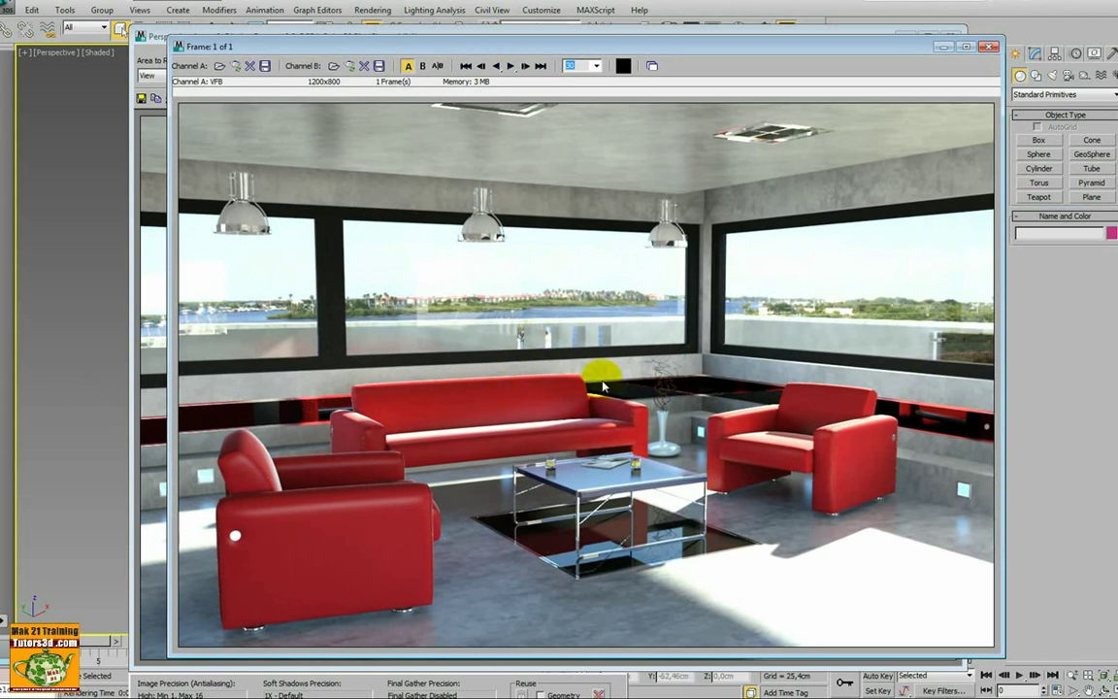
{"action": "left_click_drag", "start_coordinate": [781, 50], "coordinate": [759, 68]}
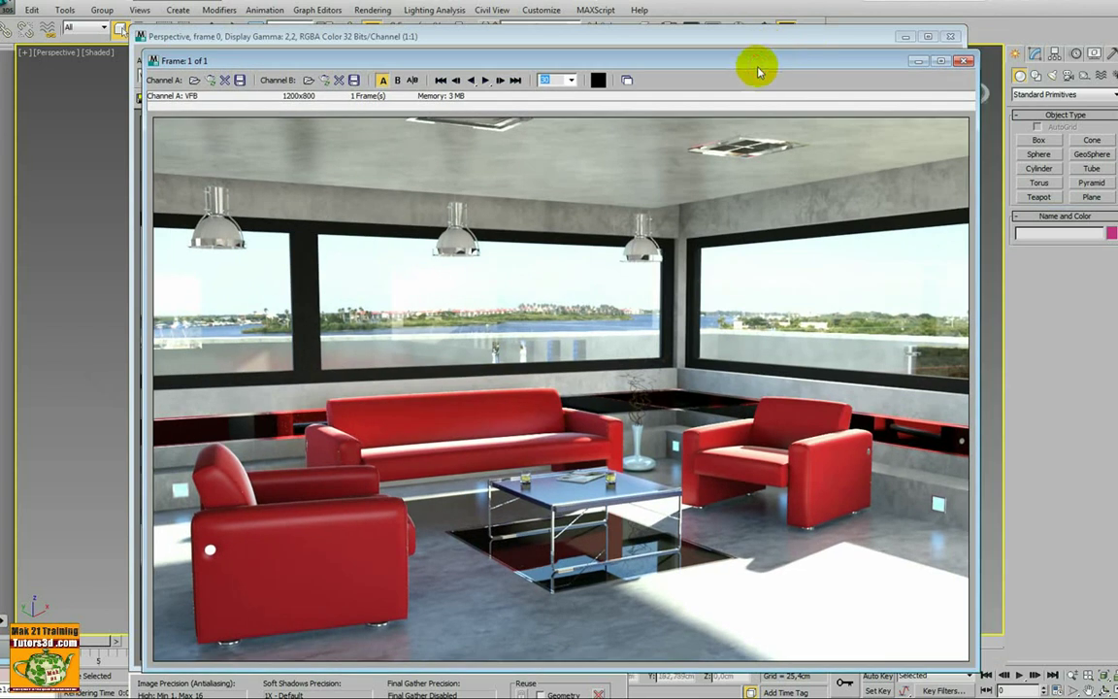
{"action": "left_click", "coordinate": [792, 31]}
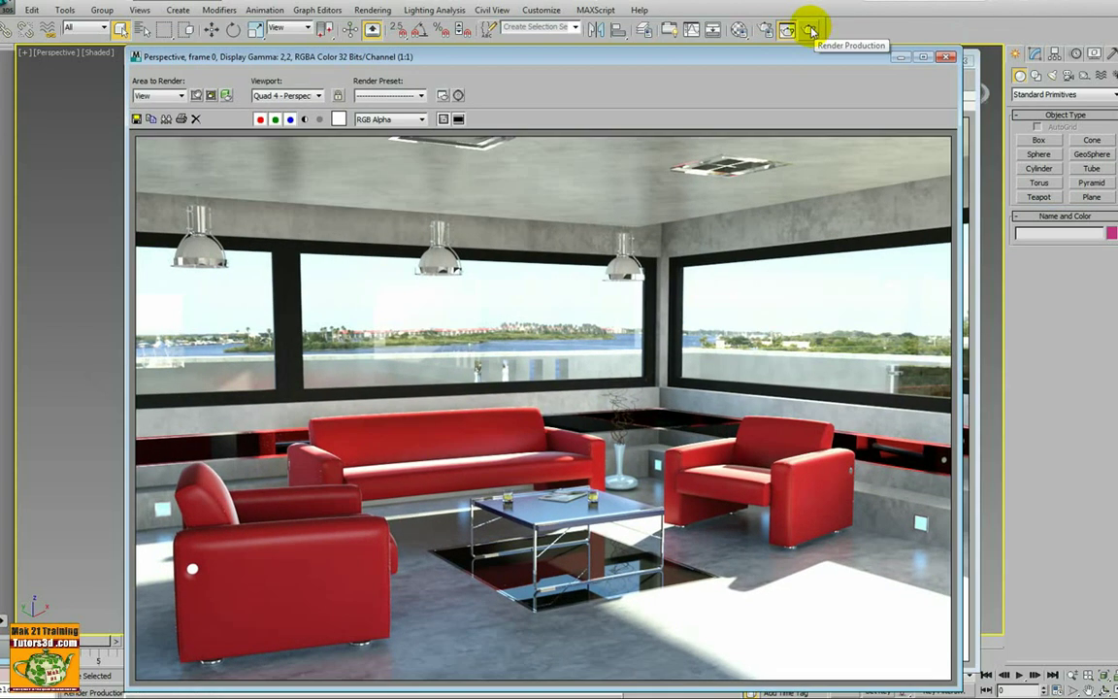
{"action": "left_click", "coordinate": [811, 31]}
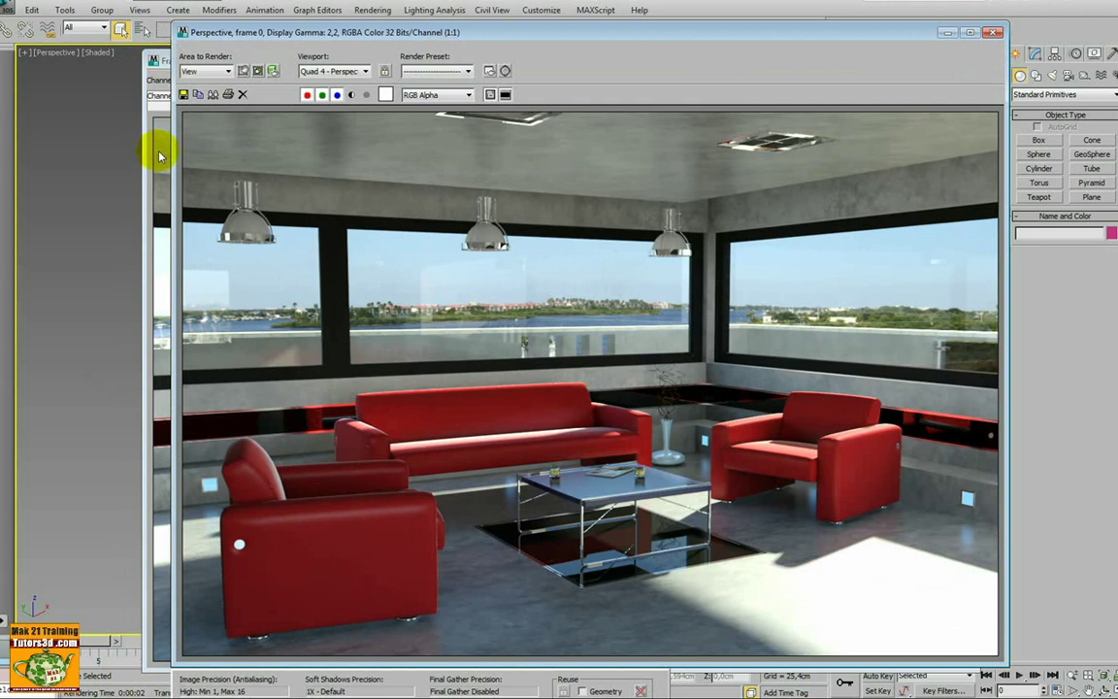
- Load the new render into RAM Player channel B and sweep the A/B split to compare
{"action": "left_click", "coordinate": [150, 126]}
{"action": "left_click_drag", "start_coordinate": [388, 56], "coordinate": [387, 20]}
{"action": "left_click", "coordinate": [390, 44]}
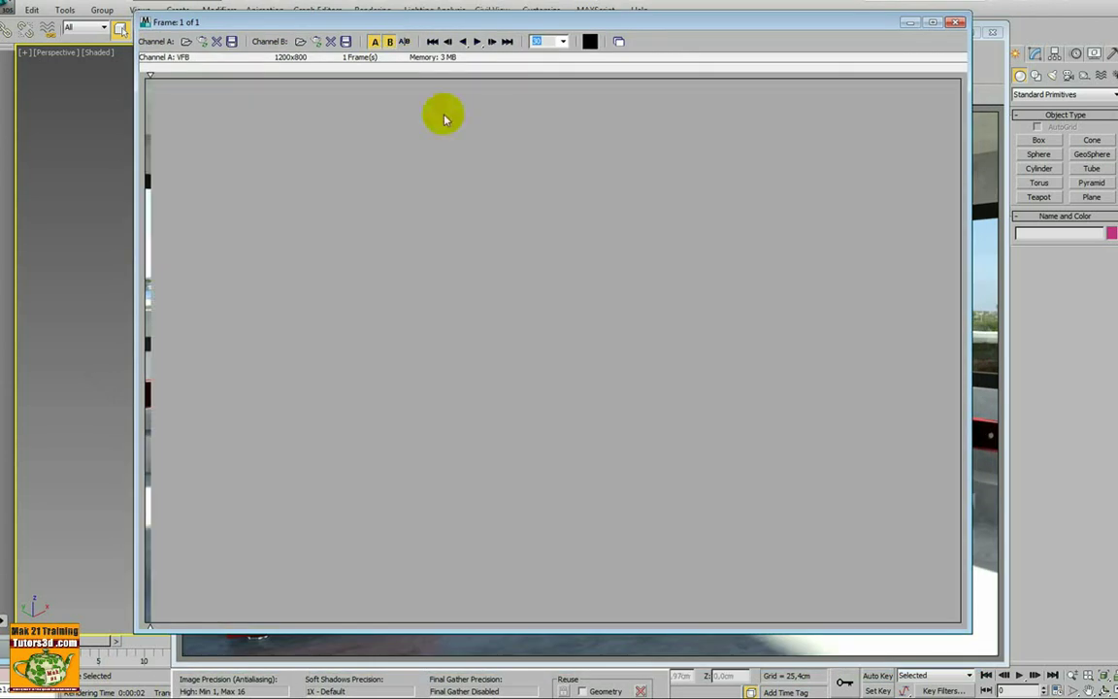
{"action": "left_click_drag", "start_coordinate": [150, 78], "coordinate": [27, 163]}
{"action": "left_click", "coordinate": [302, 40]}
{"action": "left_click", "coordinate": [582, 390]}
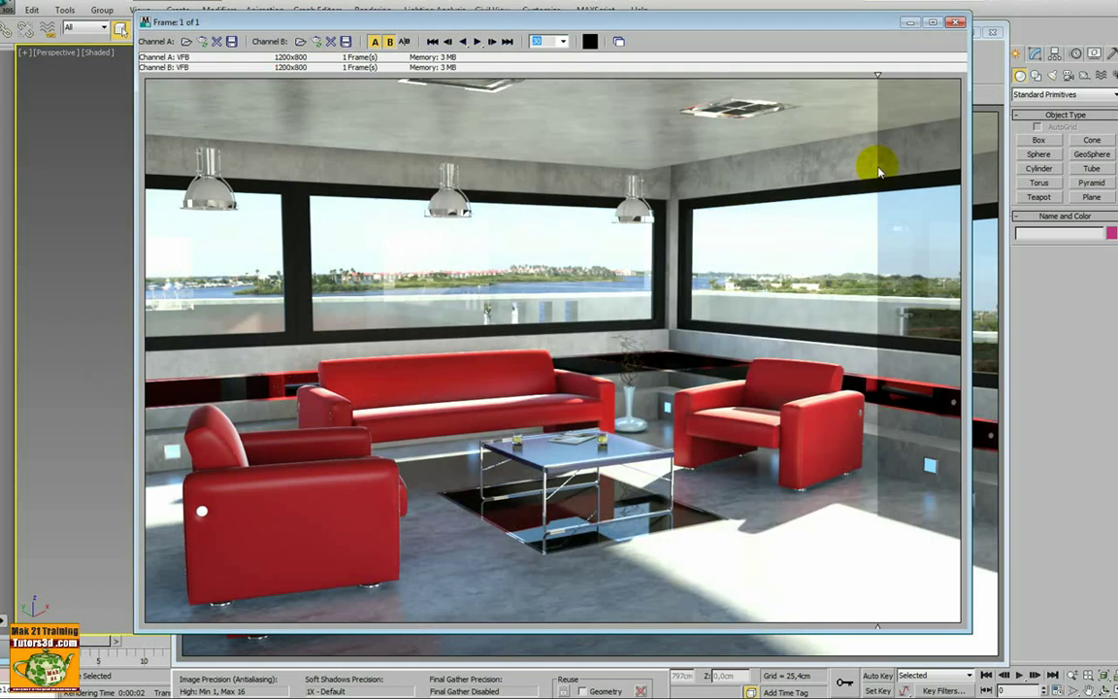
{"action": "left_click_drag", "start_coordinate": [156, 232], "coordinate": [486, 416]}
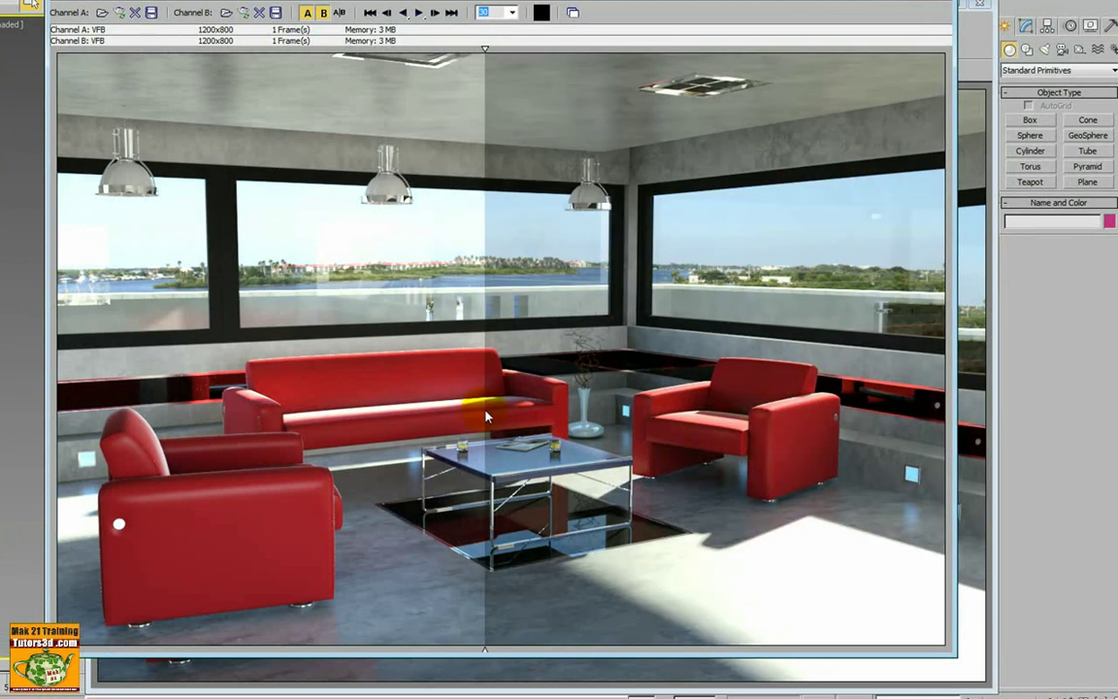
{"action": "left_click", "coordinate": [709, 673]}
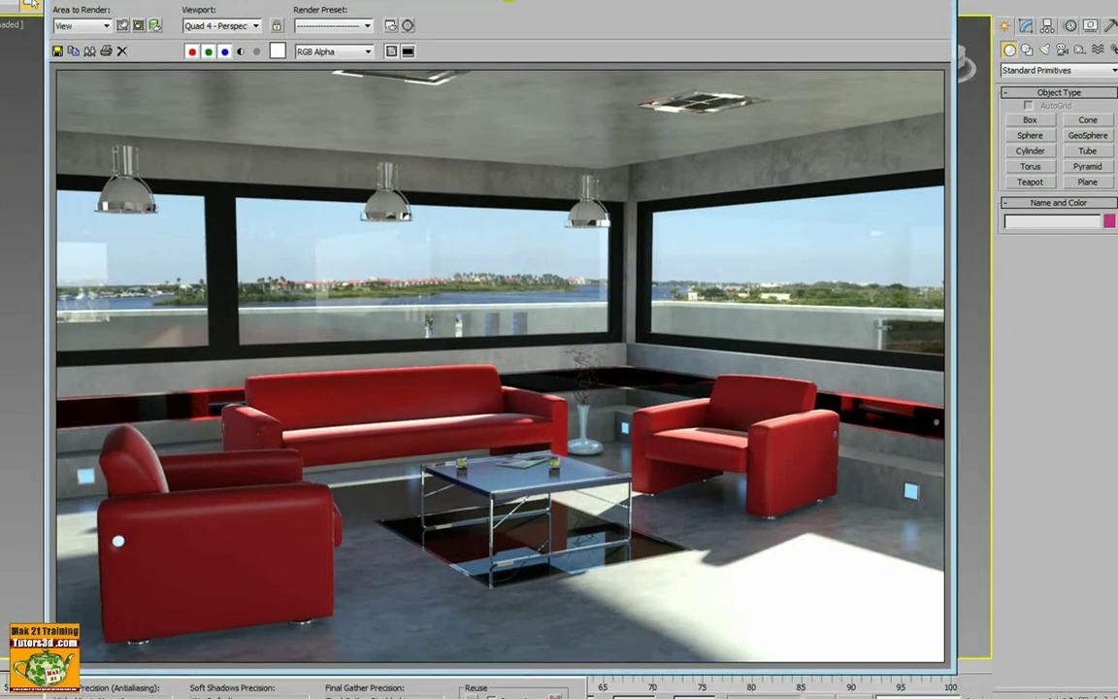